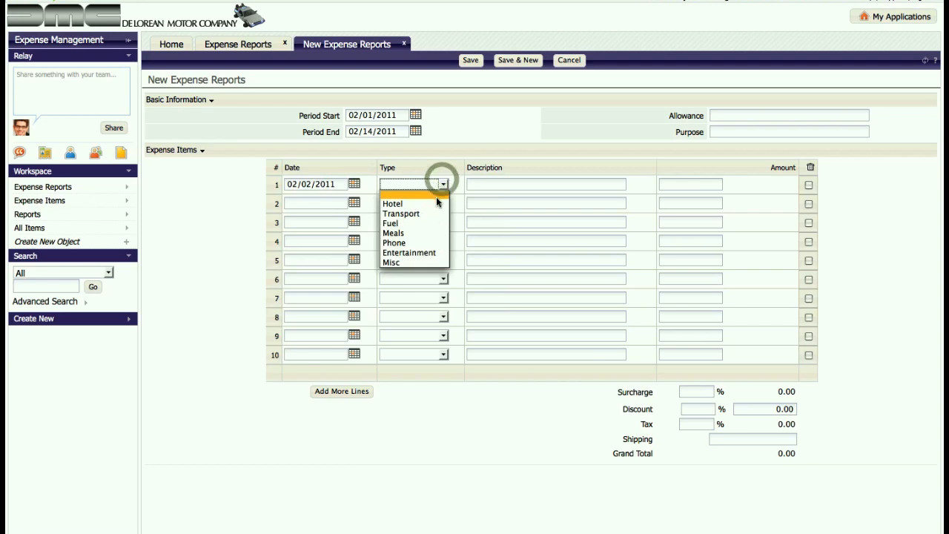
{"action": "left_click", "coordinate": [436, 214]}
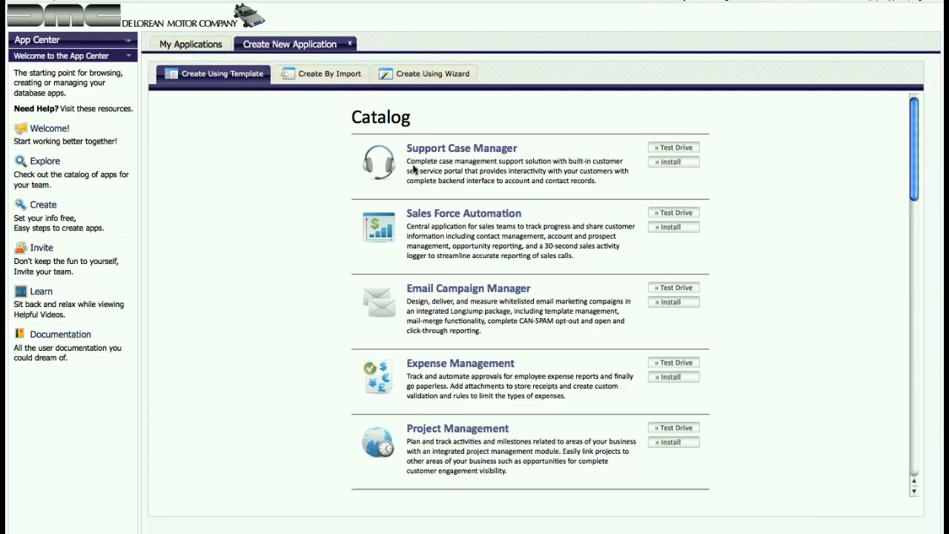
{"action": "scroll", "coordinate": [416, 210], "scroll_direction": "down", "scroll_amount": 2}
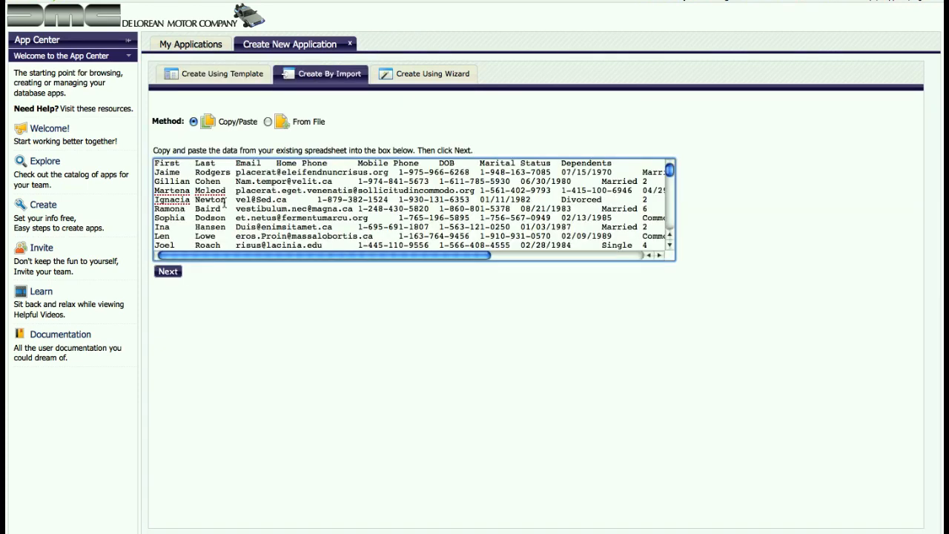
{"action": "left_click", "coordinate": [166, 271]}
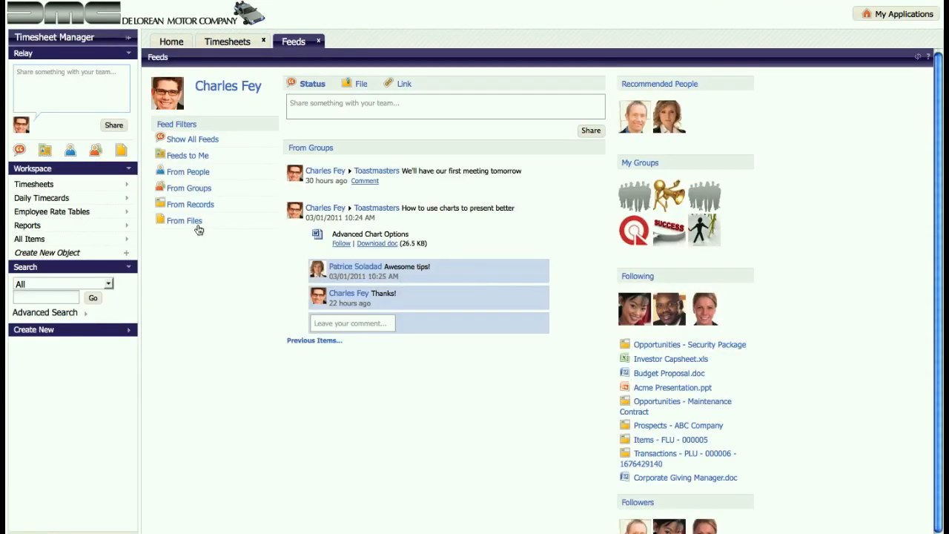
{"action": "left_click", "coordinate": [198, 226]}
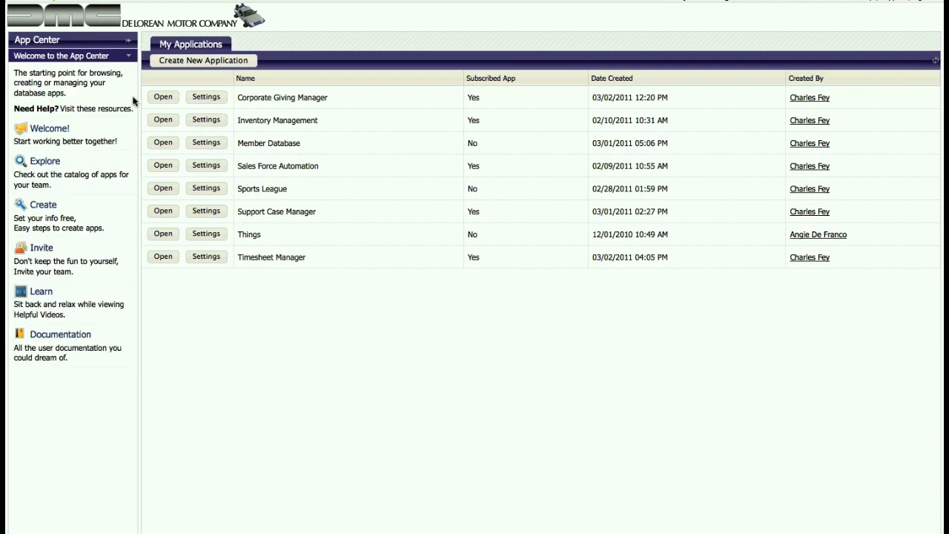
Create a new application by installing the Expense Management template from the catalog and open it.
{"action": "left_click", "coordinate": [185, 61]}
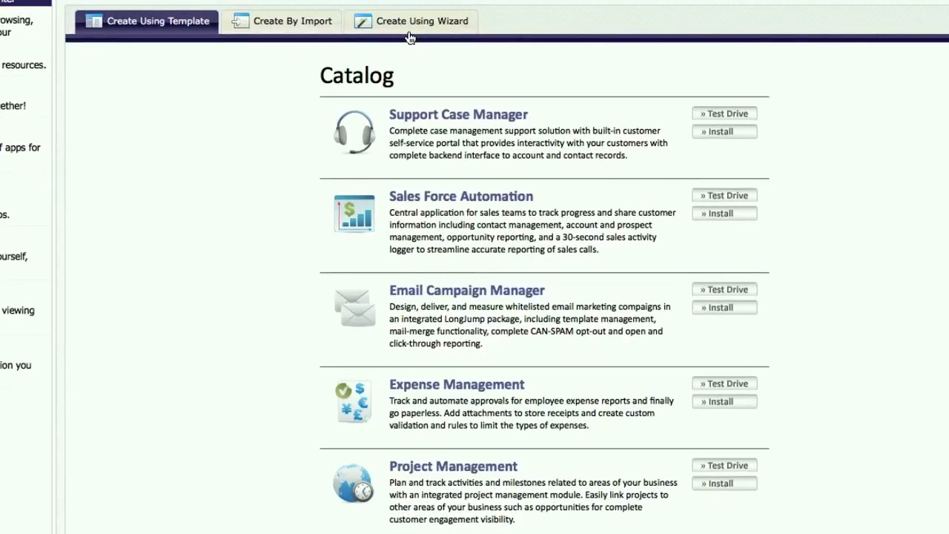
{"action": "scroll", "coordinate": [401, 192], "scroll_direction": "down", "scroll_amount": 3}
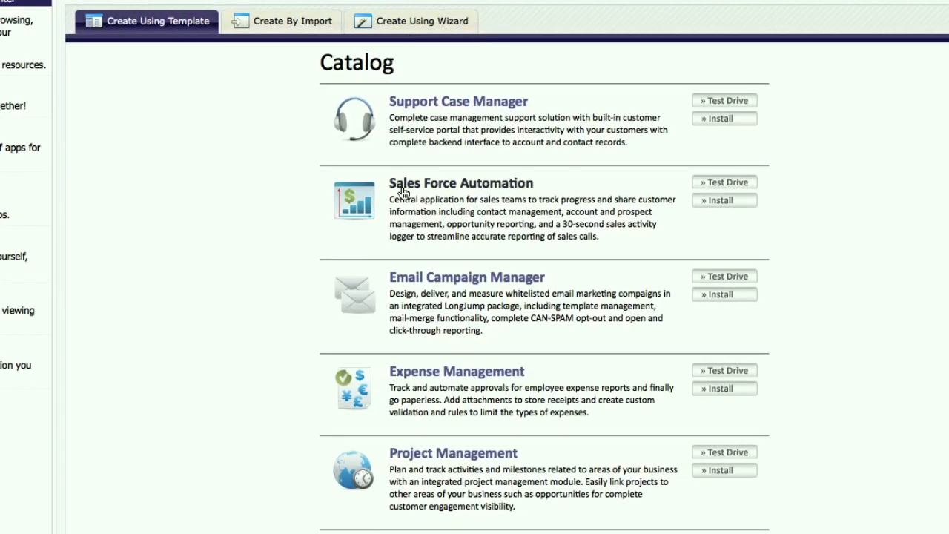
{"action": "scroll", "coordinate": [400, 191], "scroll_direction": "down", "scroll_amount": 2}
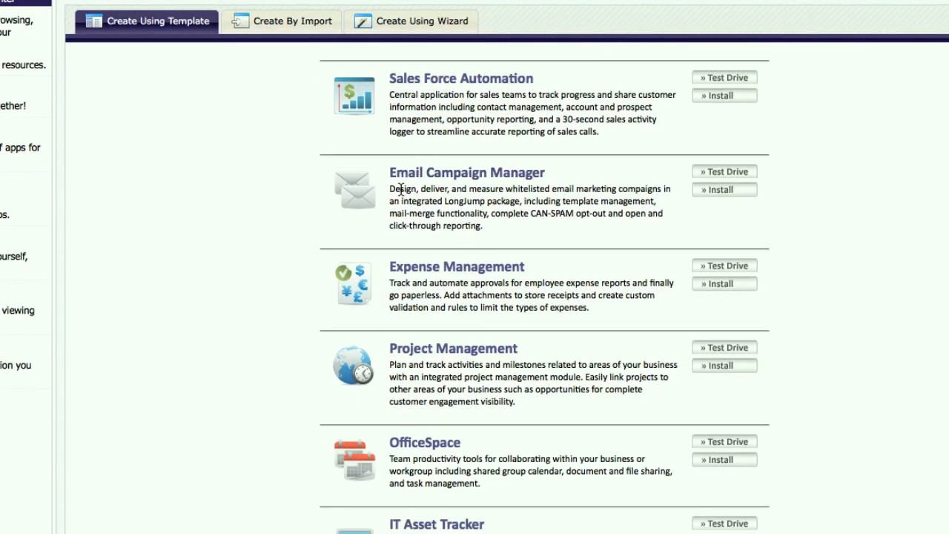
{"action": "scroll", "coordinate": [400, 191], "scroll_direction": "down", "scroll_amount": 2}
{"action": "scroll", "coordinate": [401, 192], "scroll_direction": "down", "scroll_amount": 1}
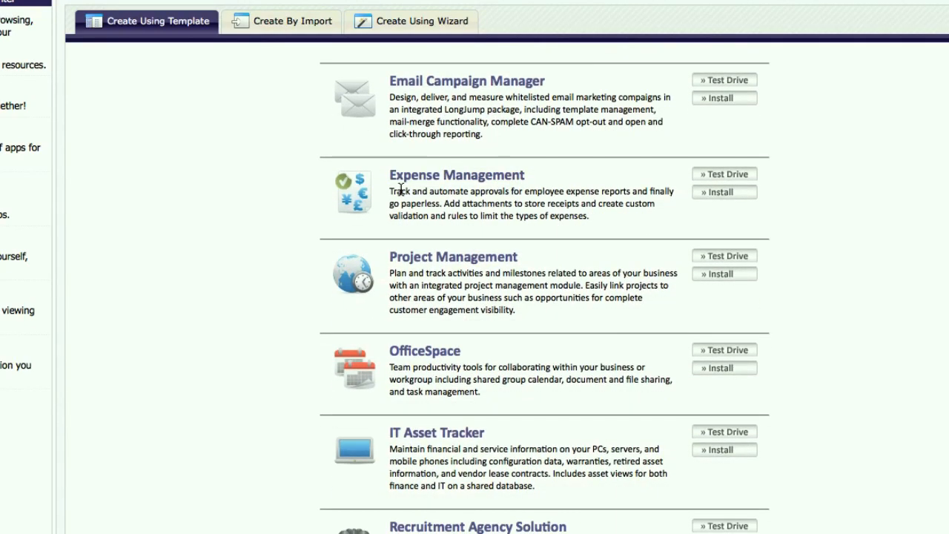
{"action": "scroll", "coordinate": [401, 189], "scroll_direction": "down", "scroll_amount": 3}
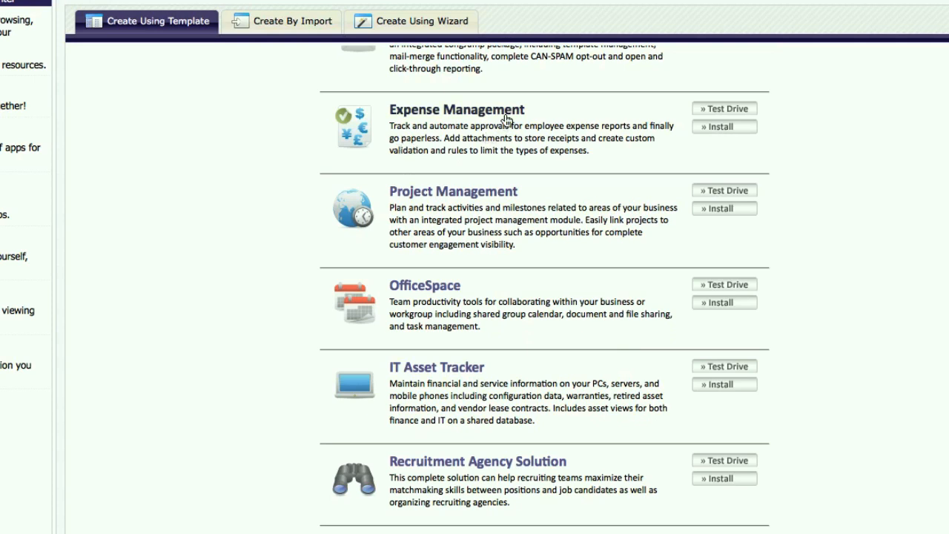
{"action": "left_click", "coordinate": [505, 117]}
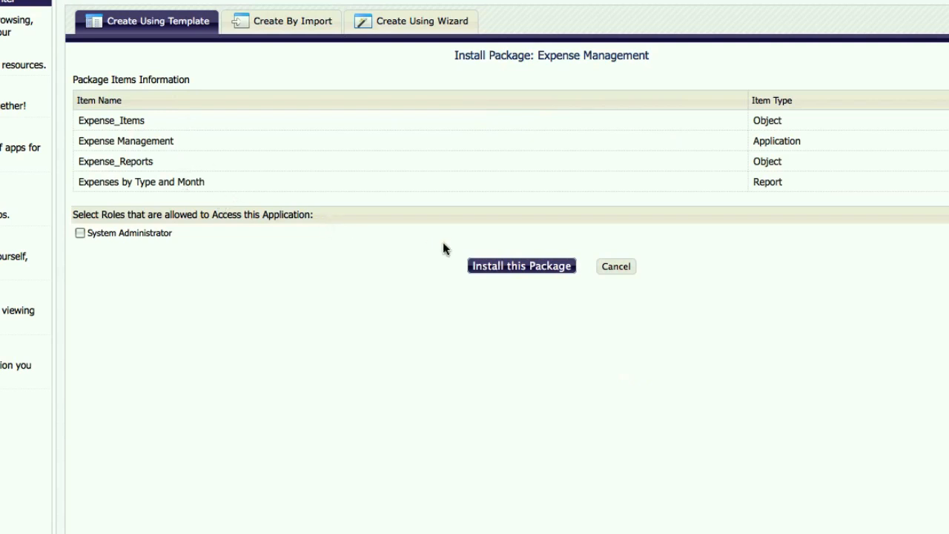
{"action": "left_click", "coordinate": [507, 267]}
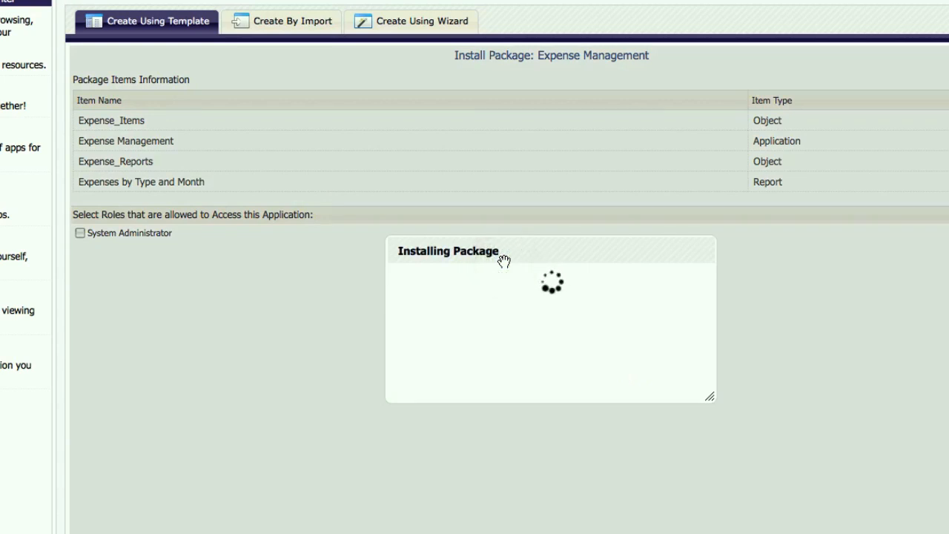
{"action": "left_click", "coordinate": [585, 302]}
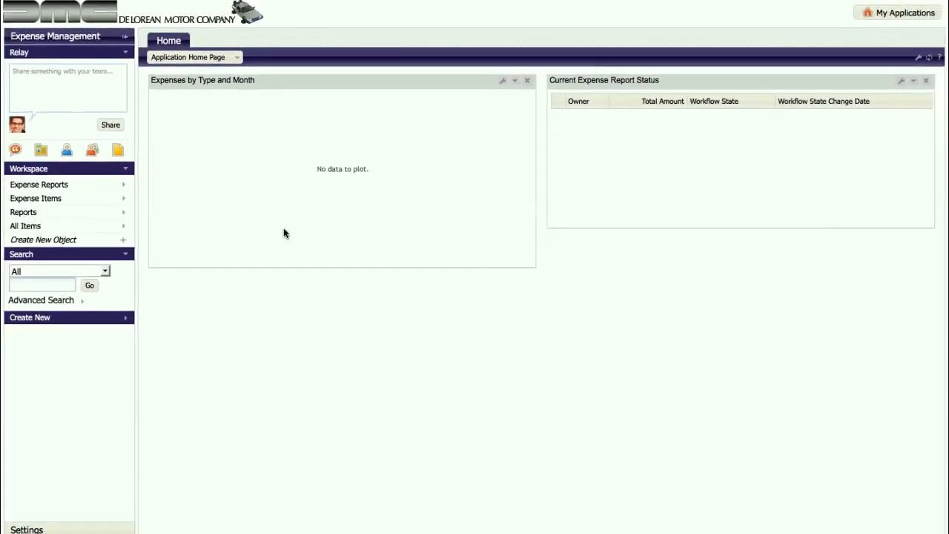
Start a new expense report with a period from 02/01/2011 to 02/14/2011.
{"action": "left_click", "coordinate": [125, 185]}
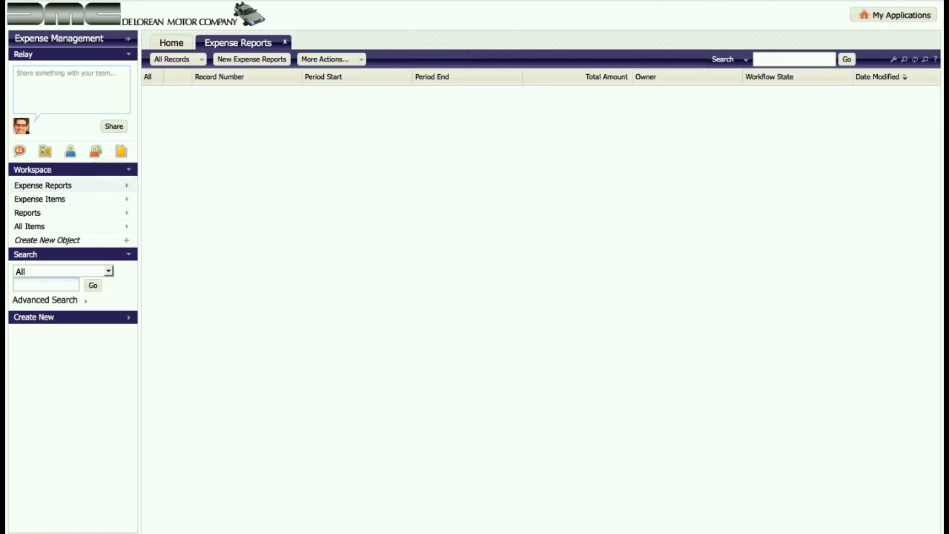
{"action": "left_click", "coordinate": [240, 61]}
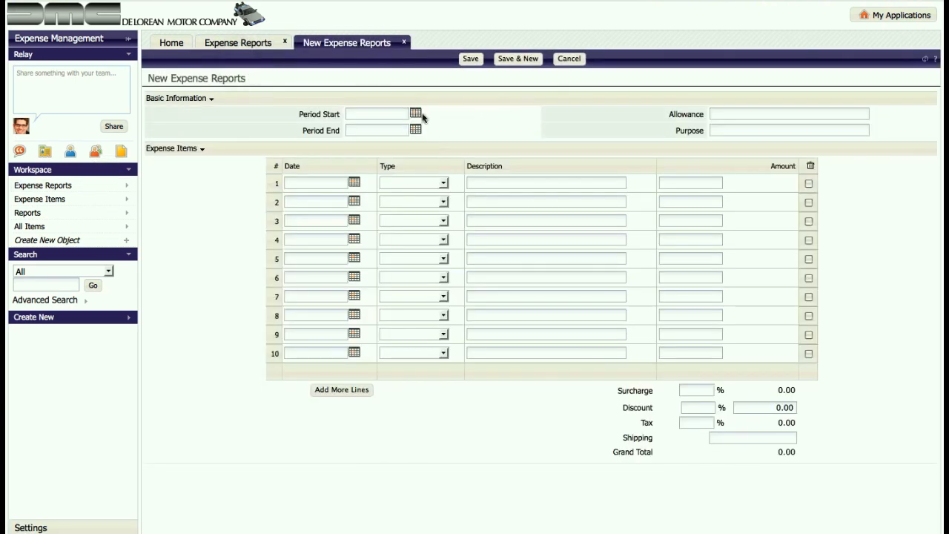
{"action": "left_click", "coordinate": [416, 113]}
{"action": "left_click", "coordinate": [432, 141]}
{"action": "left_click", "coordinate": [460, 169]}
{"action": "left_click", "coordinate": [415, 130]}
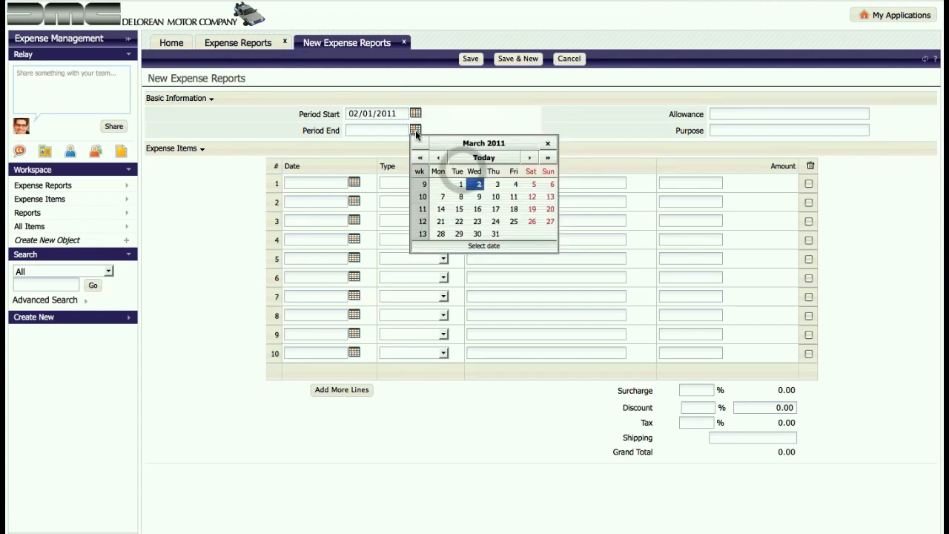
{"action": "left_click", "coordinate": [440, 158]}
{"action": "left_click", "coordinate": [440, 208]}
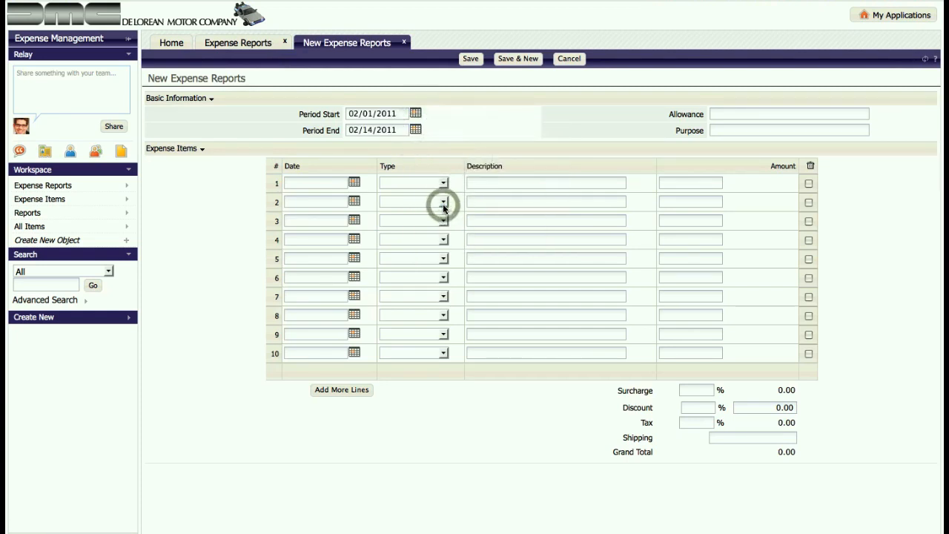
Fill in expense line 1 with date 02/02/2011, type Transport, description "SFO to LAX" and amount 295.
{"action": "left_click", "coordinate": [354, 183]}
{"action": "left_click", "coordinate": [419, 236]}
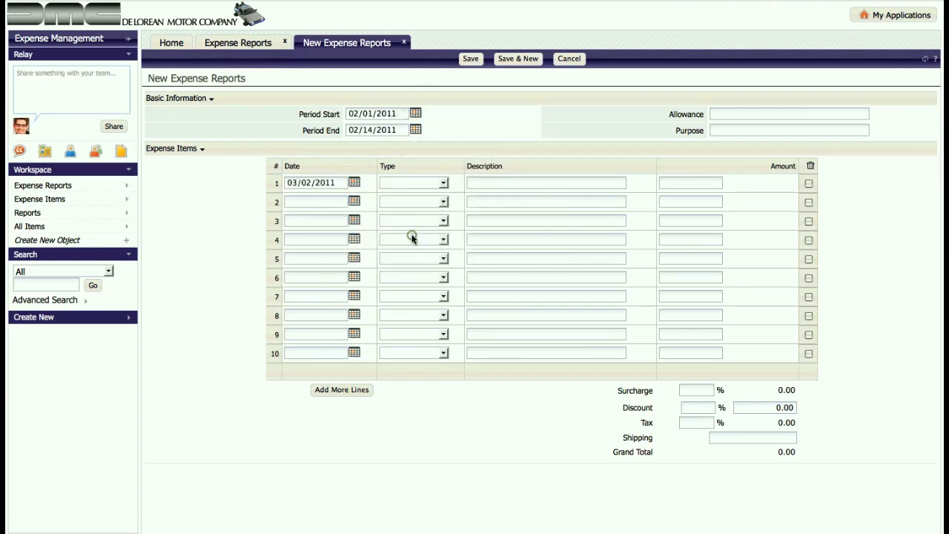
{"action": "left_click", "coordinate": [353, 183]}
{"action": "left_click", "coordinate": [376, 211]}
{"action": "left_click", "coordinate": [416, 237]}
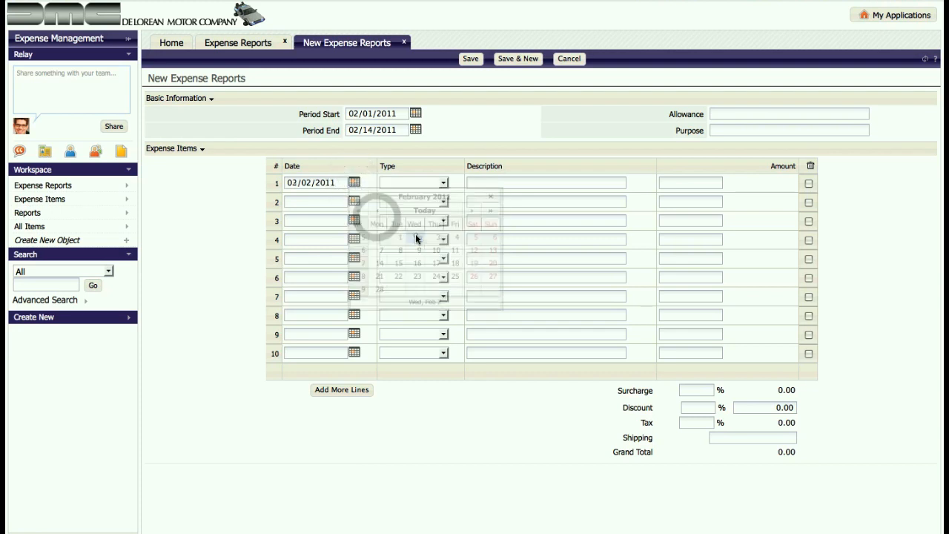
{"action": "left_click", "coordinate": [442, 182]}
{"action": "left_click", "coordinate": [442, 212]}
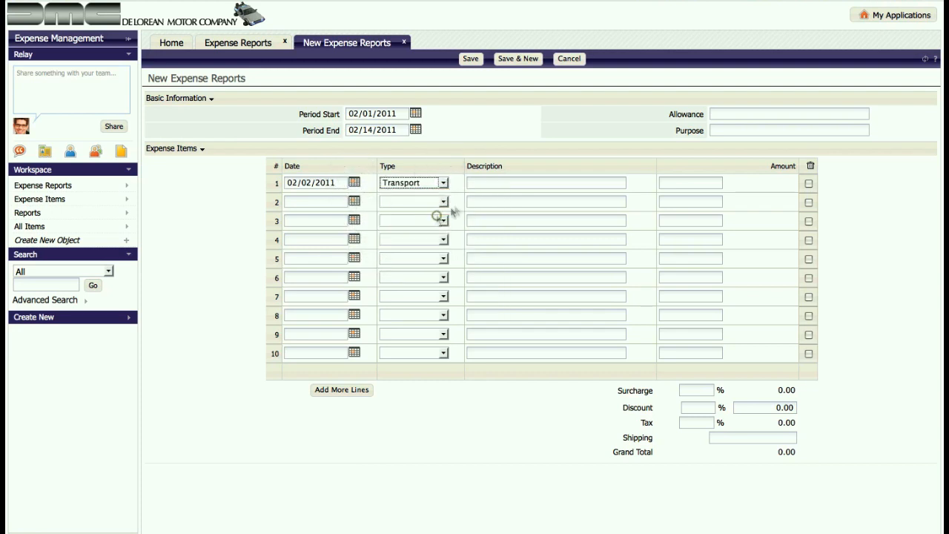
{"action": "left_click", "coordinate": [479, 185]}
{"action": "type", "text": "SFO to LAX"}
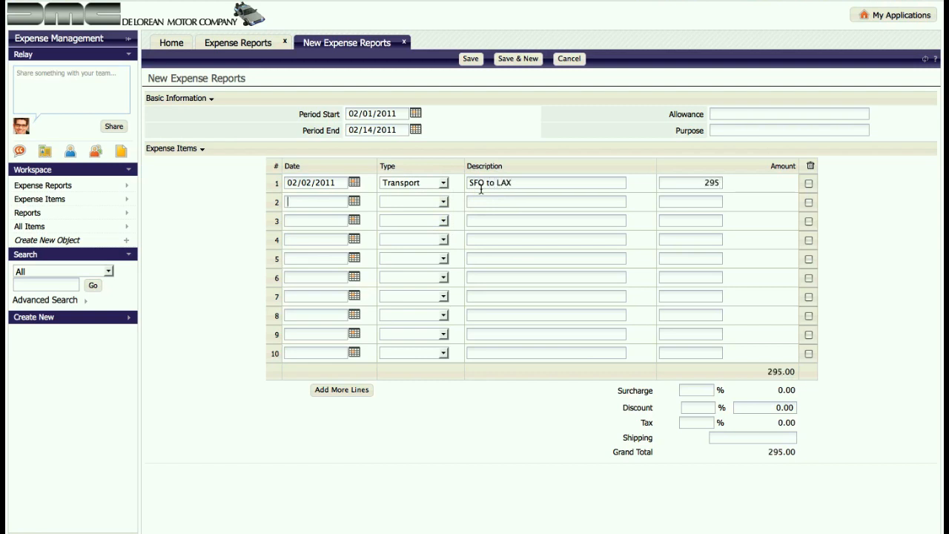
Fill in expense line 2 with date 02/02/2011, type Hotel, description "LA Sheridan" and amount 495, and save the report.
{"action": "left_click", "coordinate": [356, 202]}
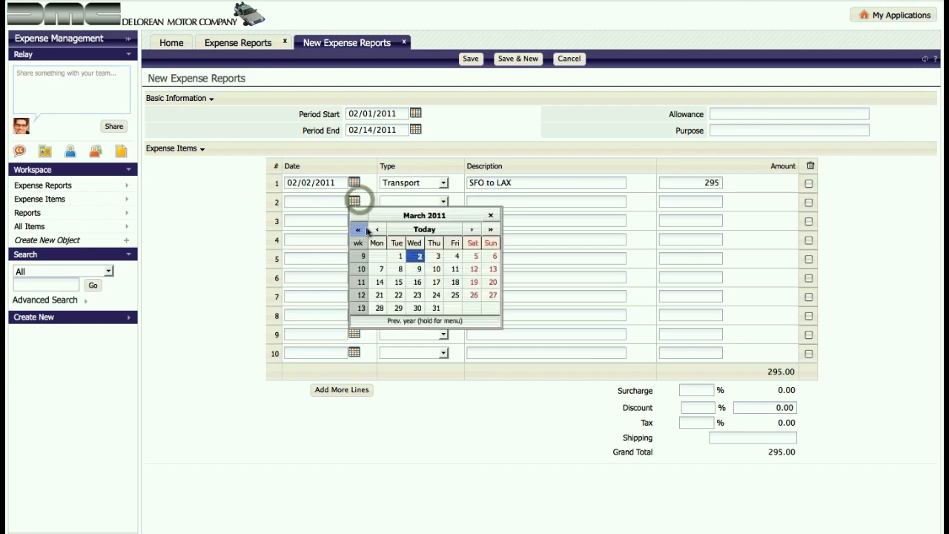
{"action": "left_click", "coordinate": [373, 230]}
{"action": "left_click", "coordinate": [415, 256]}
{"action": "left_click", "coordinate": [442, 201]}
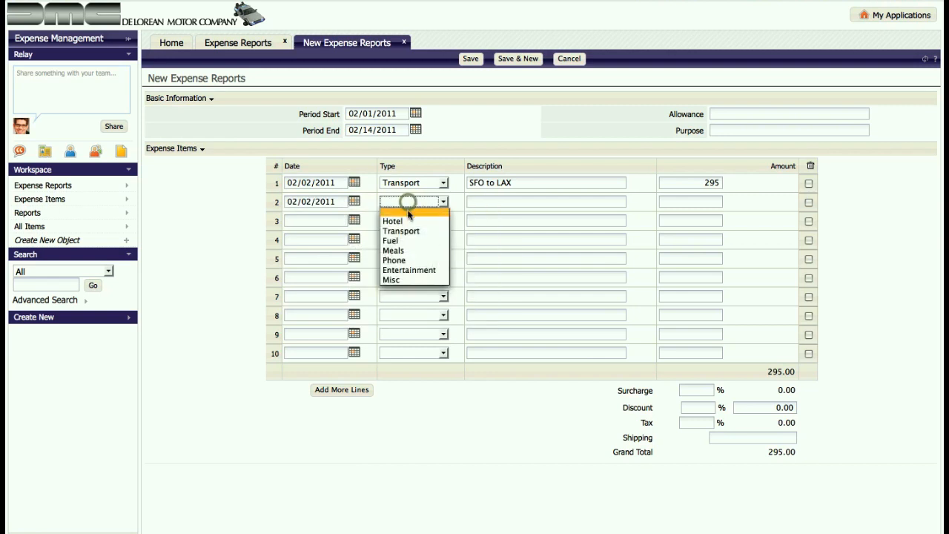
{"action": "left_click", "coordinate": [407, 215]}
{"action": "type", "text": "LA Sheridan"}
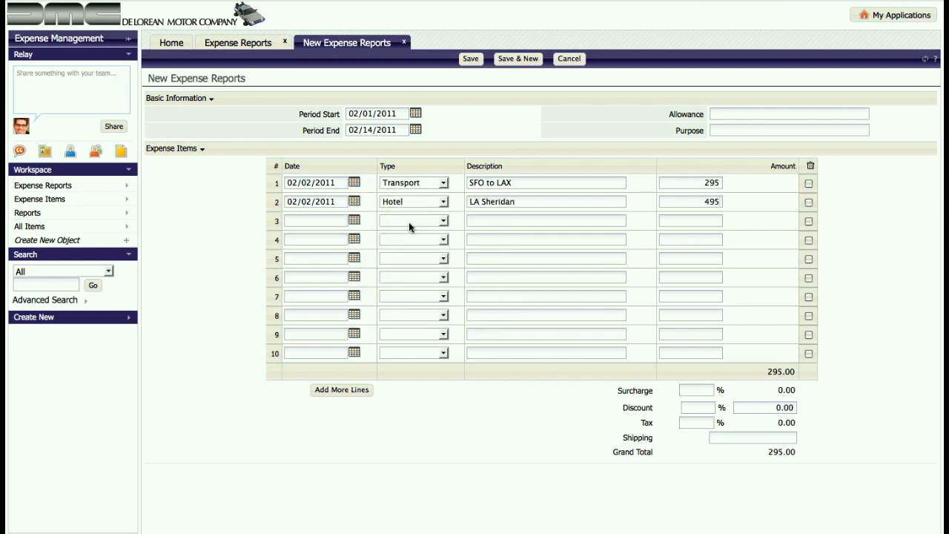
{"action": "left_click", "coordinate": [469, 60]}
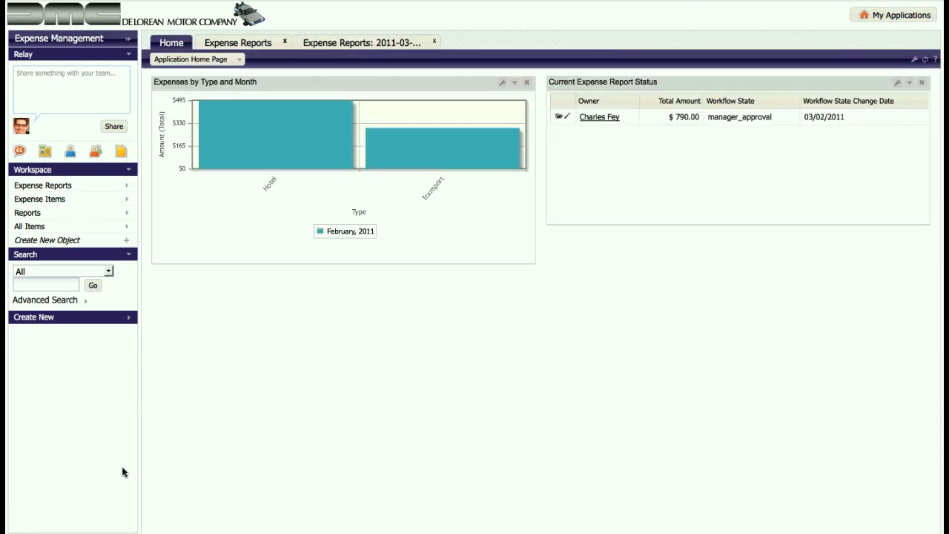
Open the Expense Reports object's form layout in the Designer and move the Purpose field above Allowance.
{"action": "scroll", "coordinate": [38, 478], "scroll_direction": "down", "scroll_amount": 1}
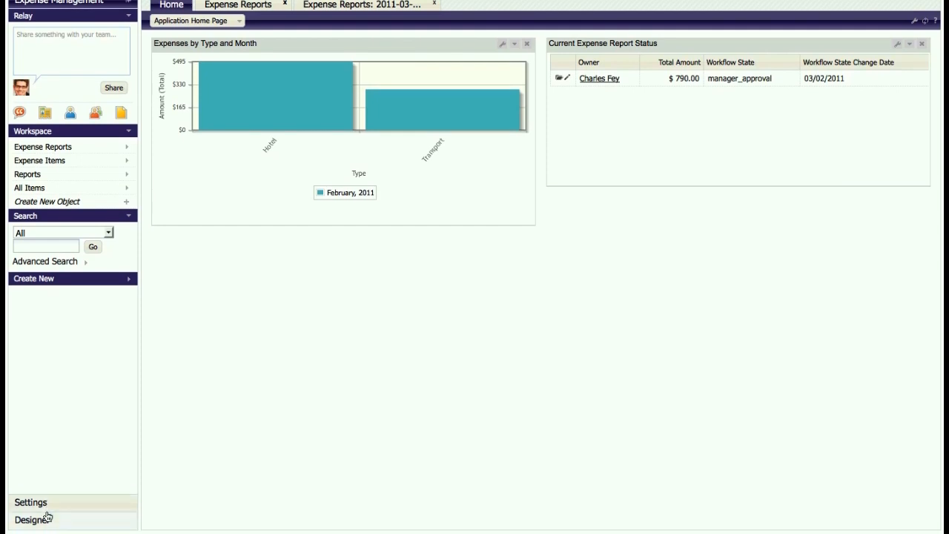
{"action": "left_click", "coordinate": [44, 522]}
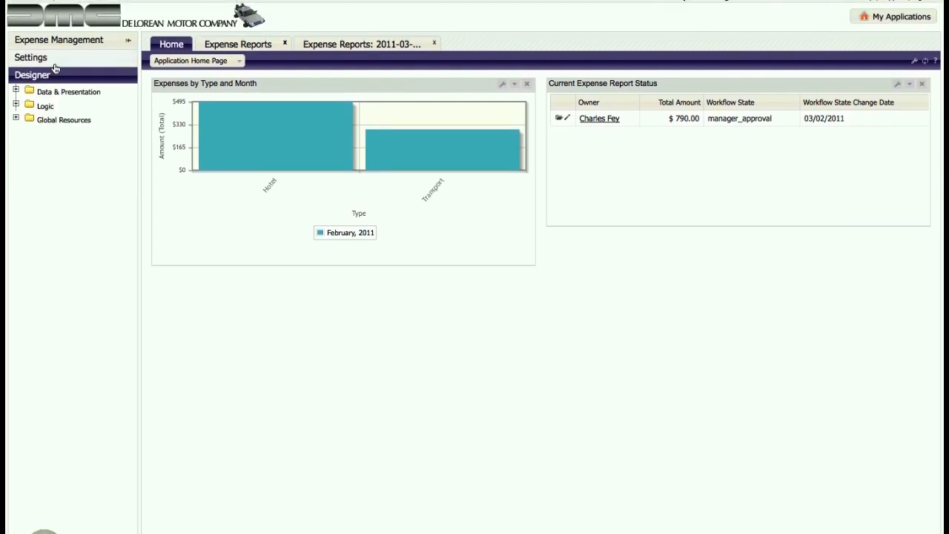
{"action": "left_click", "coordinate": [53, 92]}
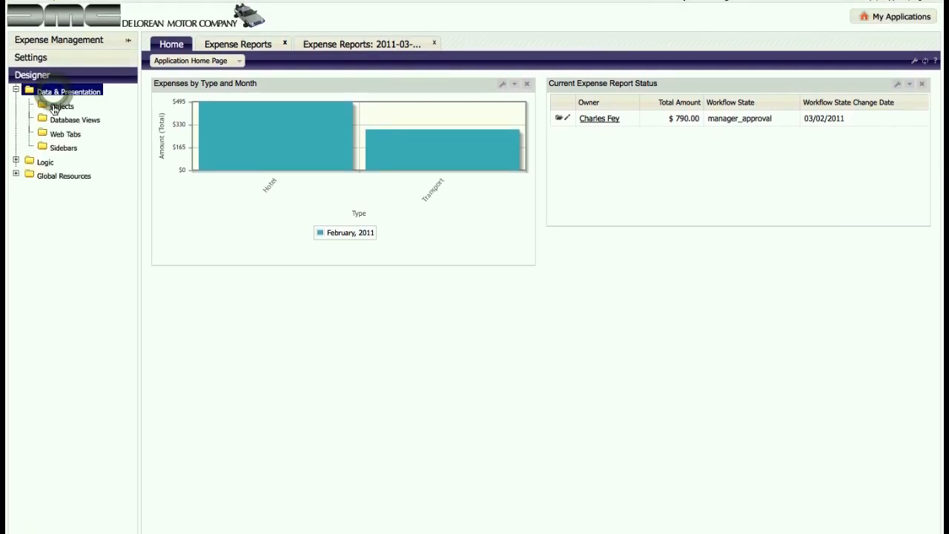
{"action": "left_click", "coordinate": [54, 107]}
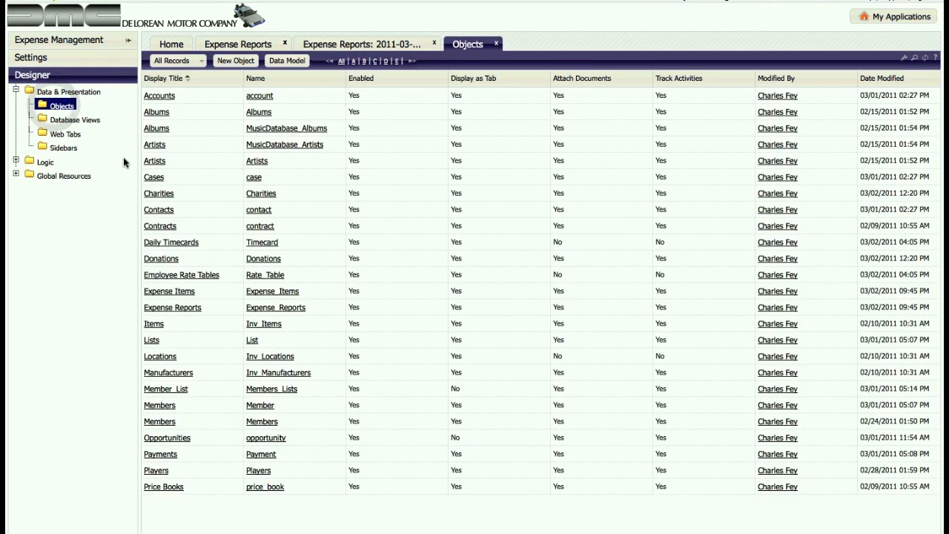
{"action": "left_click", "coordinate": [178, 309]}
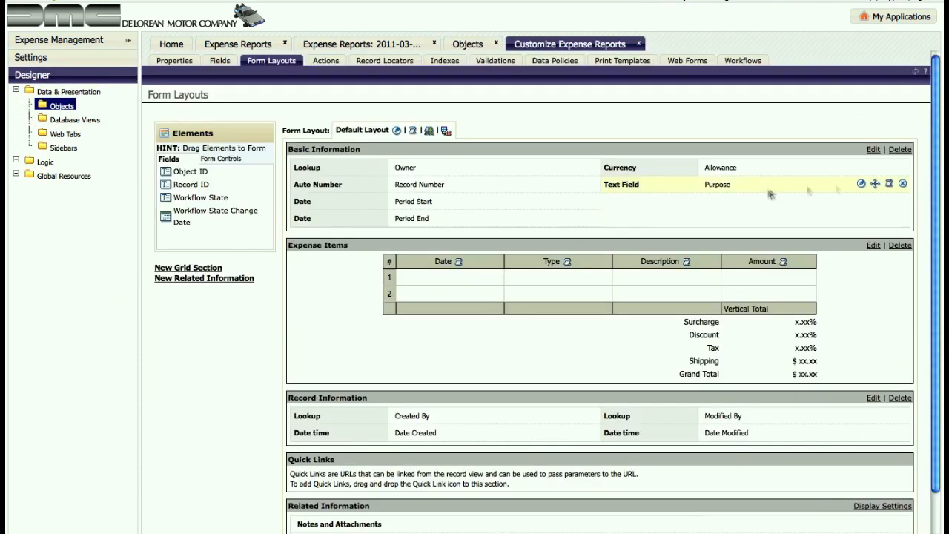
{"action": "left_click_drag", "start_coordinate": [873, 185], "coordinate": [869, 169]}
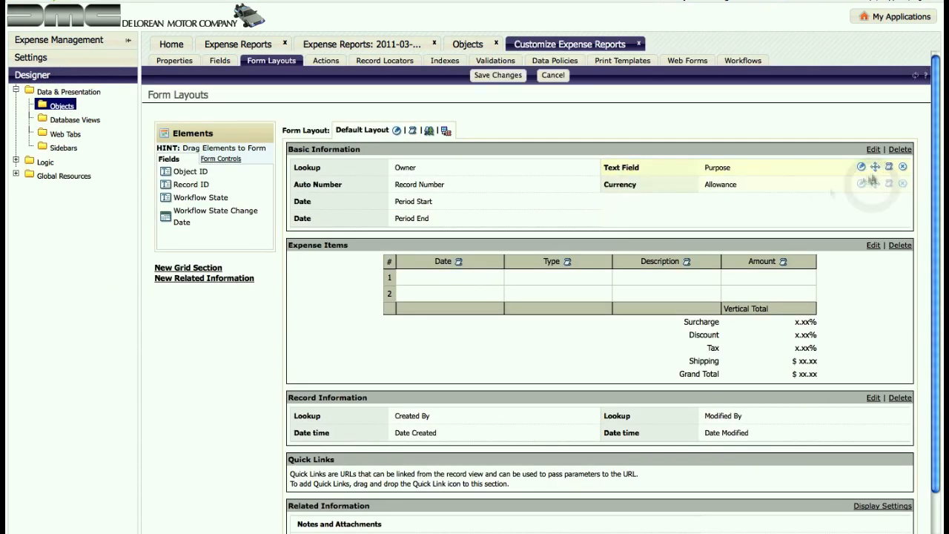
Disable the surcharge, discount, tax and shipping computations in the layout's Expense Items section and save it.
{"action": "left_click", "coordinate": [871, 246]}
{"action": "left_click", "coordinate": [498, 75]}
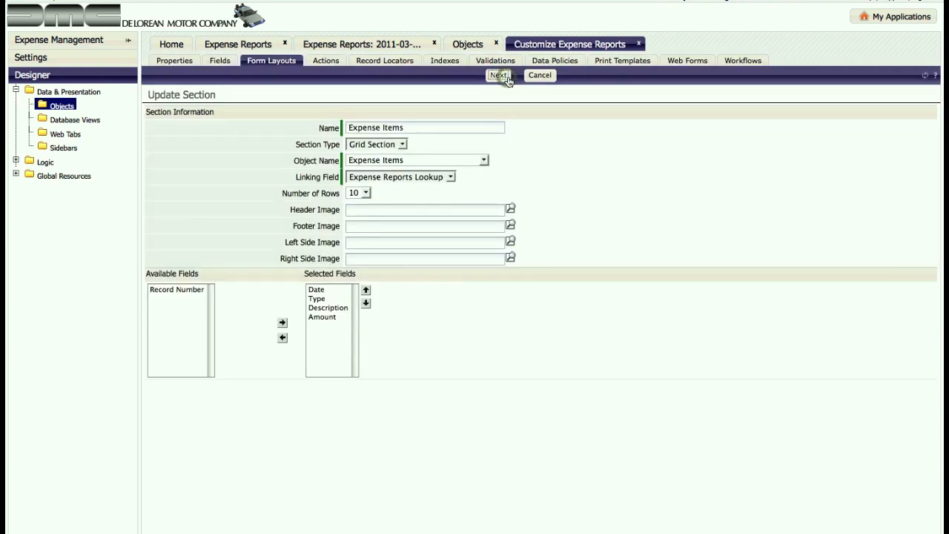
{"action": "left_click", "coordinate": [351, 159]}
{"action": "left_click", "coordinate": [352, 192]}
{"action": "left_click", "coordinate": [351, 176]}
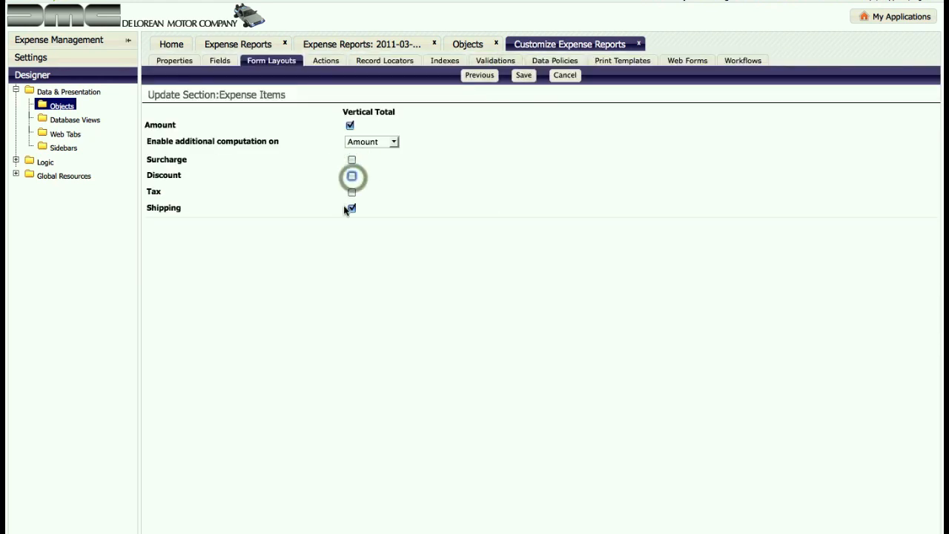
{"action": "left_click", "coordinate": [351, 207]}
{"action": "left_click", "coordinate": [523, 75]}
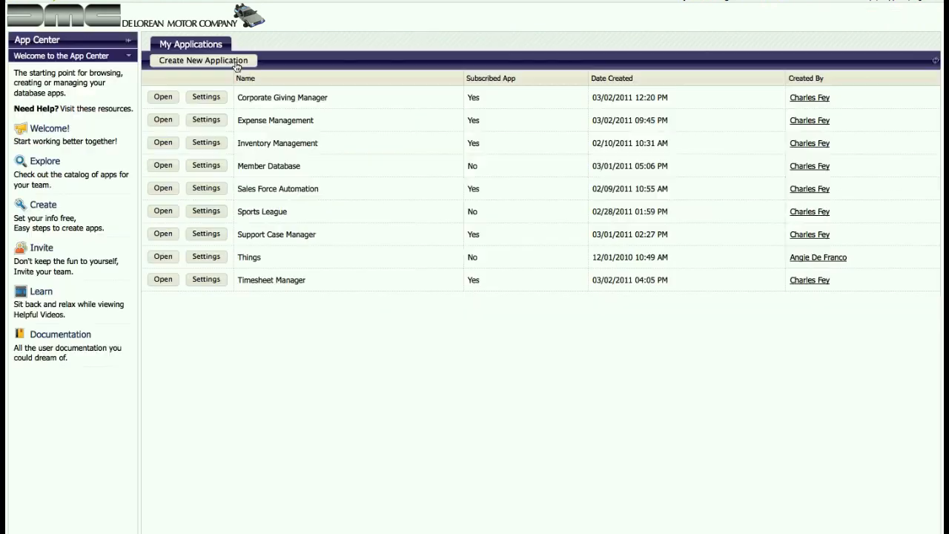
Start a new application by import and paste in the spreadsheet rows A1:H101 from Applicants.csv, proceeding to the data verification.
{"action": "left_click", "coordinate": [235, 64]}
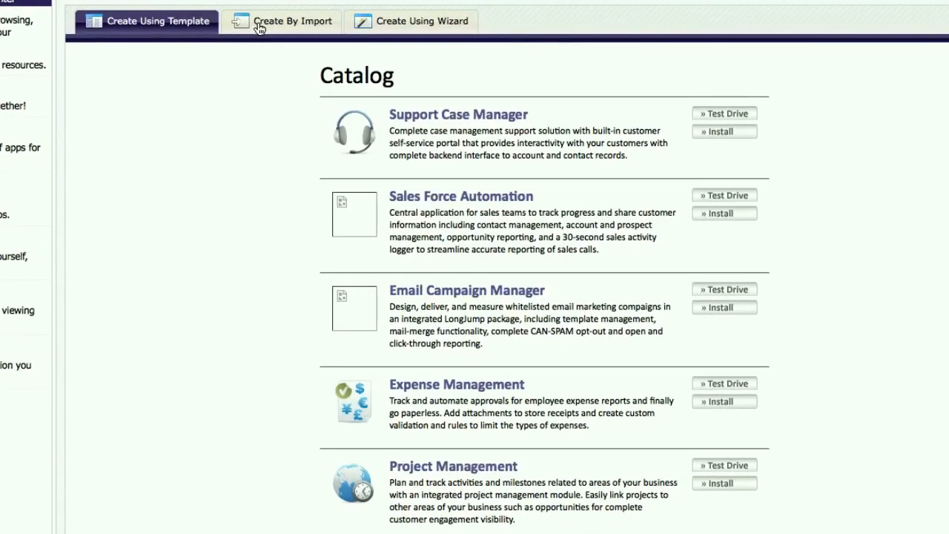
{"action": "left_click", "coordinate": [259, 28]}
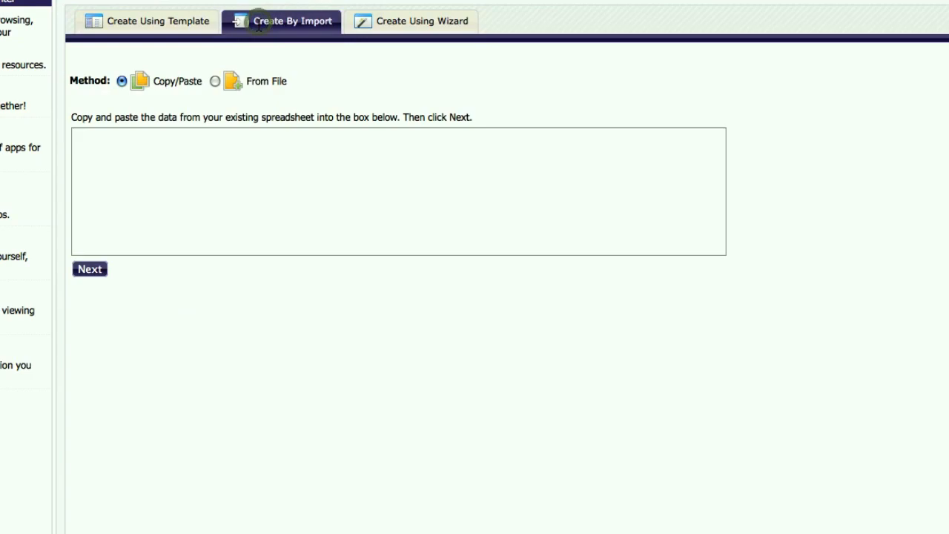
{"action": "left_click", "coordinate": [246, 139]}
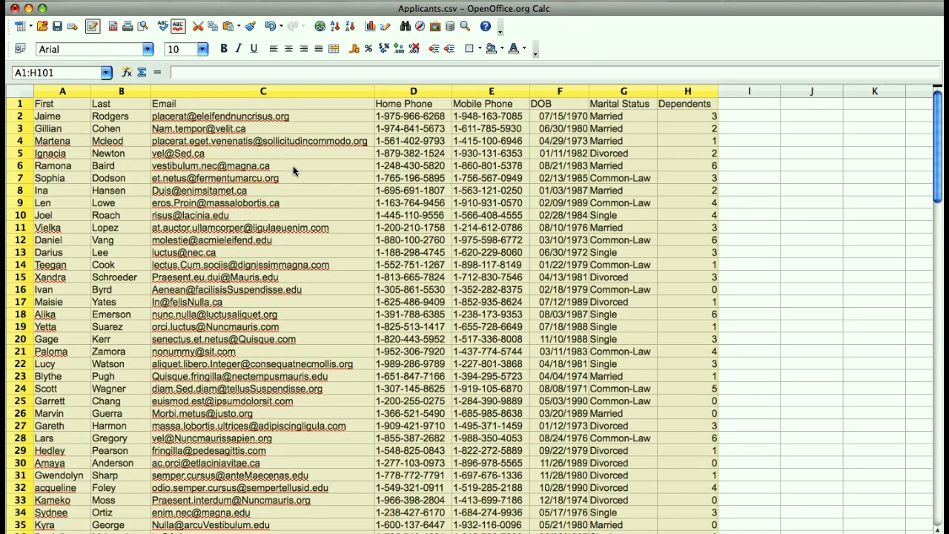
{"action": "left_click_drag", "start_coordinate": [936, 158], "coordinate": [936, 177]}
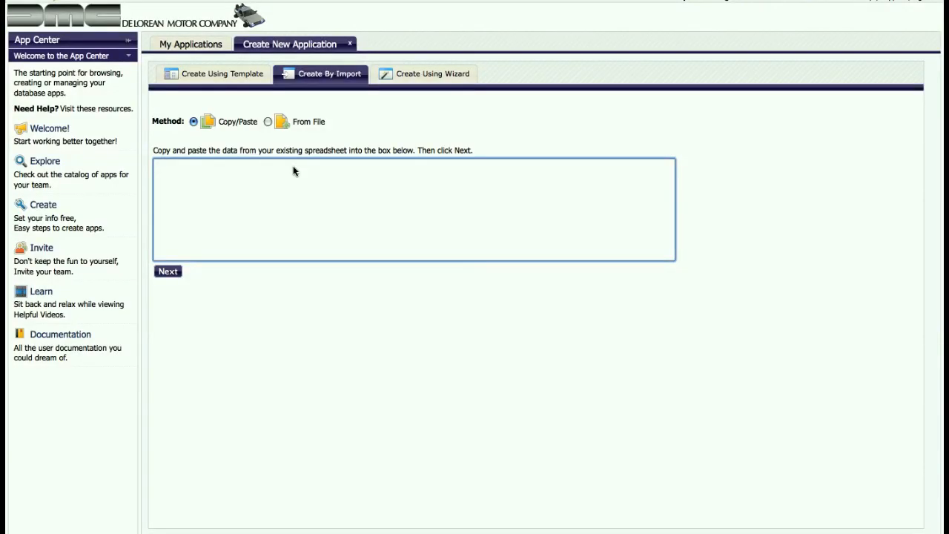
{"action": "key", "text": "super+v"}
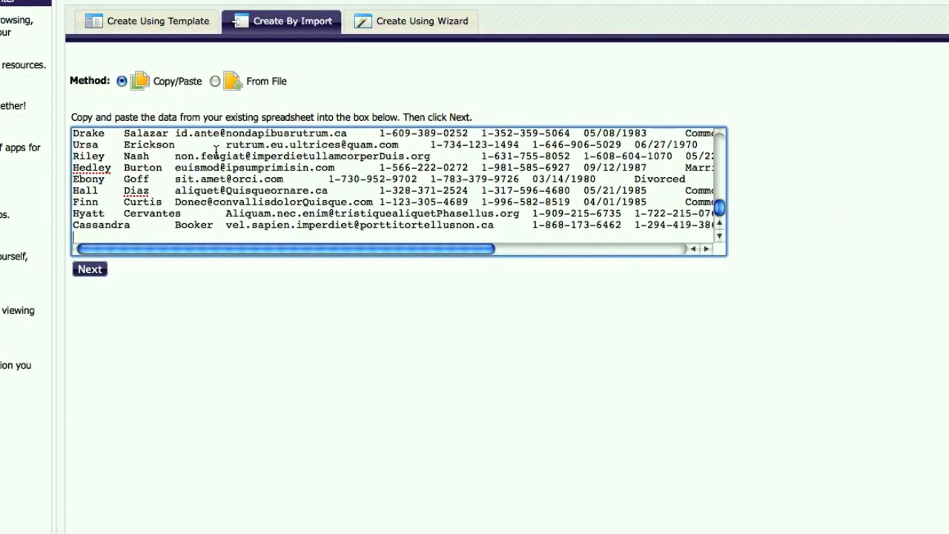
{"action": "scroll", "coordinate": [176, 187], "scroll_direction": "up", "scroll_amount": 20}
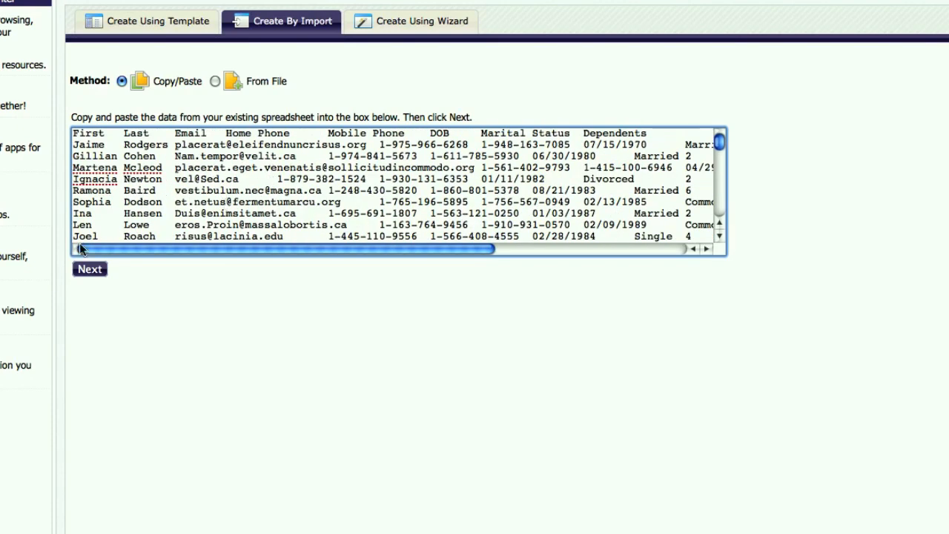
{"action": "left_click", "coordinate": [88, 269]}
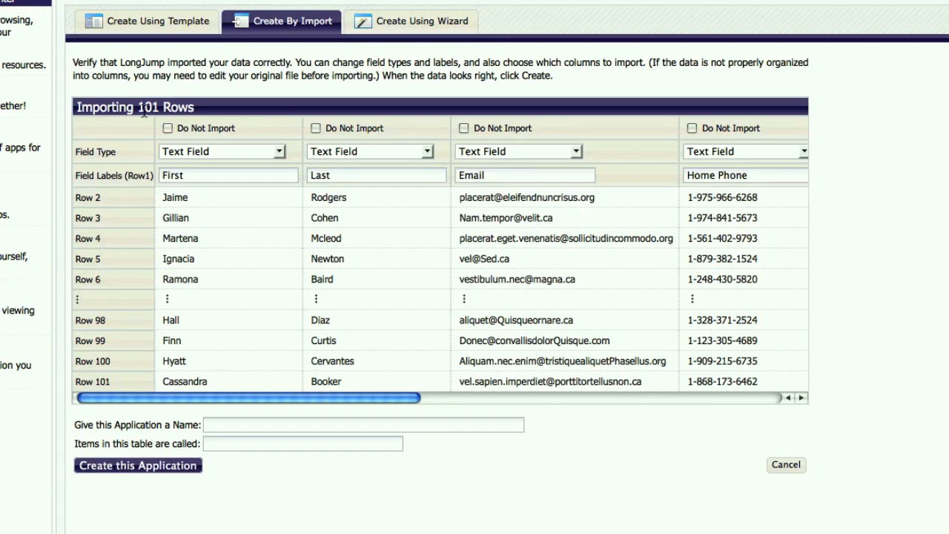
Set the import field types to Email Address for the Email column and Phone/Fax for Home Phone.
{"action": "left_click_drag", "start_coordinate": [412, 401], "coordinate": [472, 401]}
{"action": "left_click", "coordinate": [478, 151]}
{"action": "left_click", "coordinate": [468, 215]}
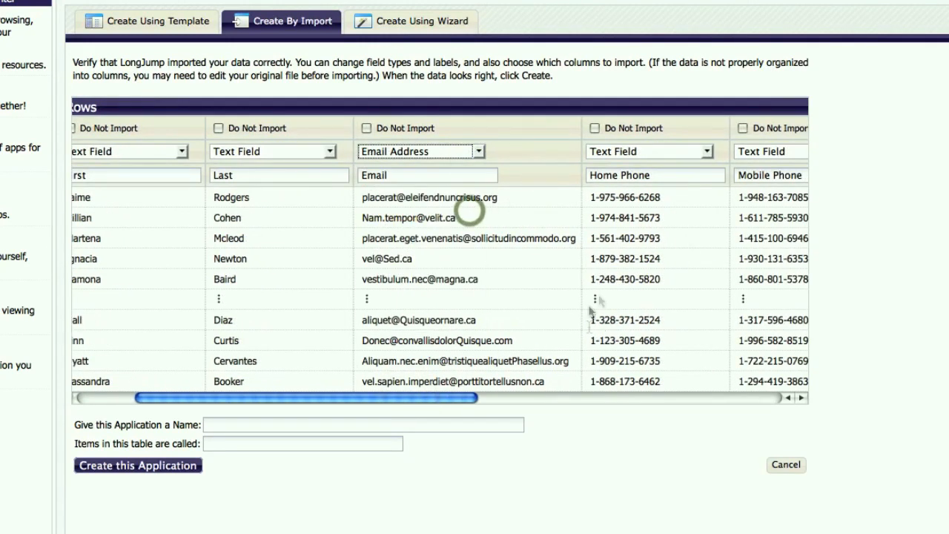
{"action": "left_click", "coordinate": [659, 151]}
{"action": "left_click", "coordinate": [655, 264]}
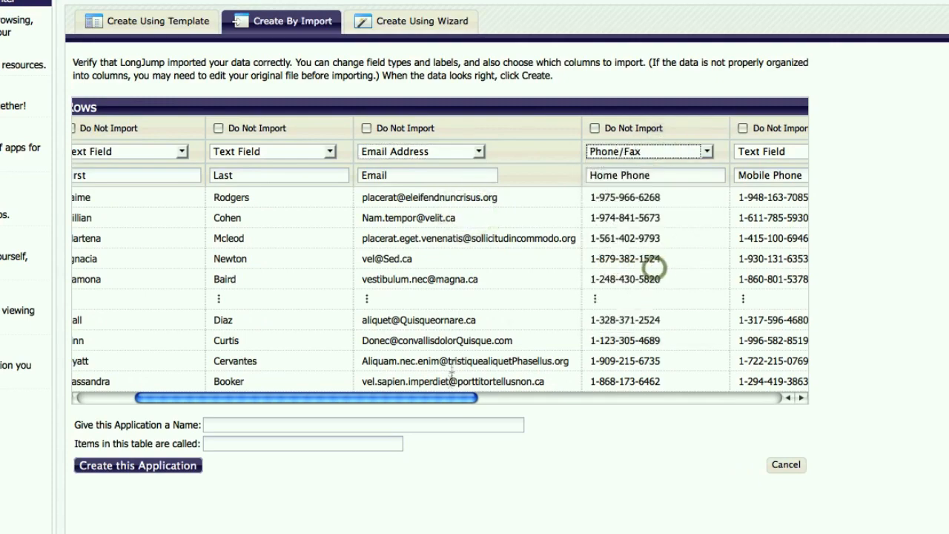
Set the import field types to Phone/Fax for Mobile Phone, Date for DOB and Number for Dependents.
{"action": "left_click", "coordinate": [440, 398]}
{"action": "left_click", "coordinate": [469, 152]}
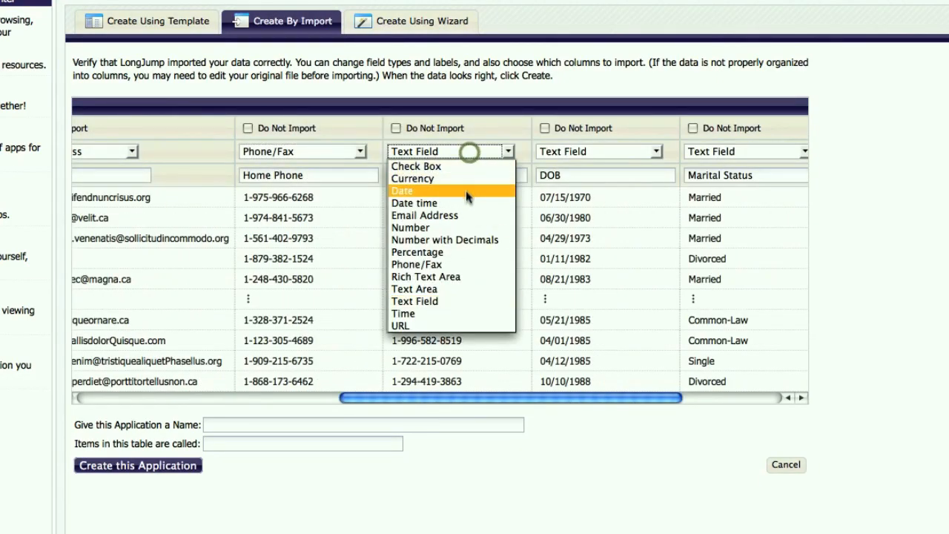
{"action": "left_click", "coordinate": [460, 256]}
{"action": "left_click", "coordinate": [570, 153]}
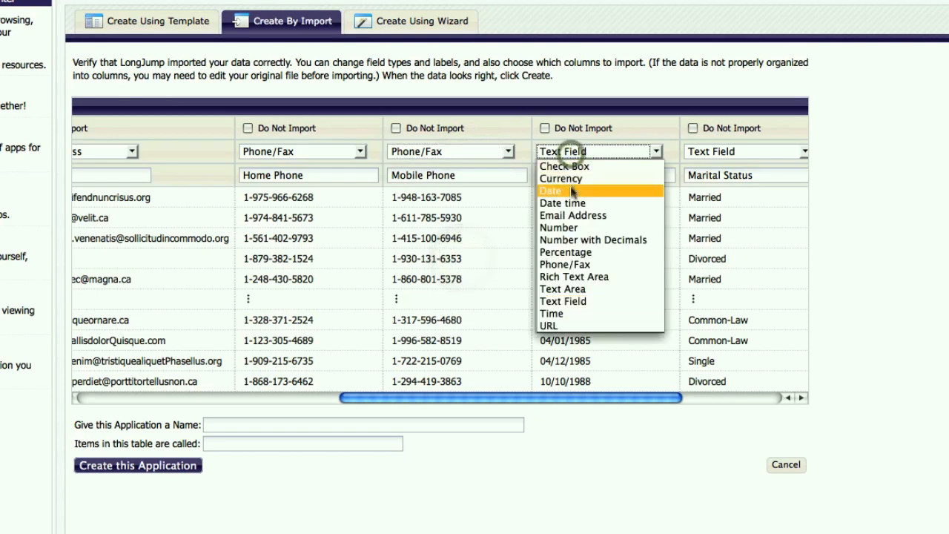
{"action": "left_click", "coordinate": [568, 186]}
{"action": "left_click_drag", "start_coordinate": [589, 395], "coordinate": [699, 404]}
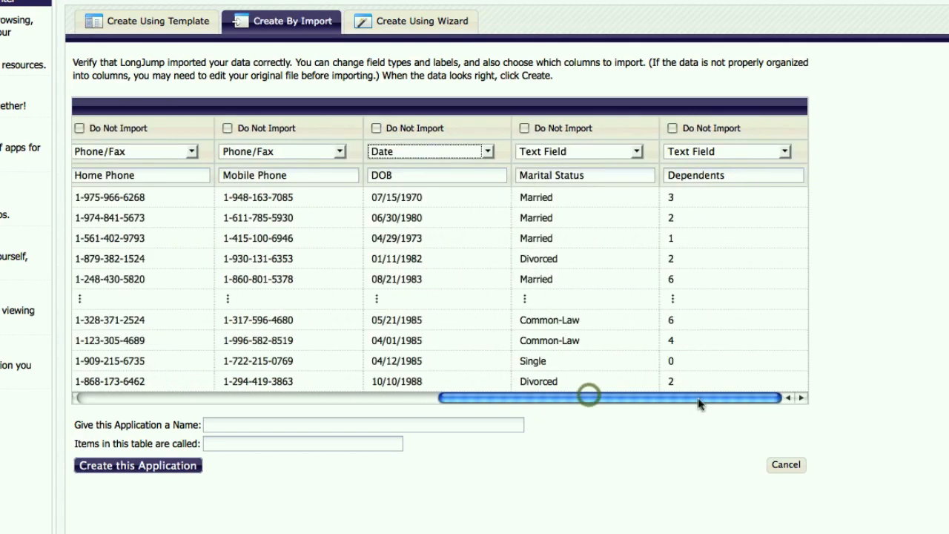
{"action": "left_click", "coordinate": [716, 152]}
{"action": "left_click", "coordinate": [705, 225]}
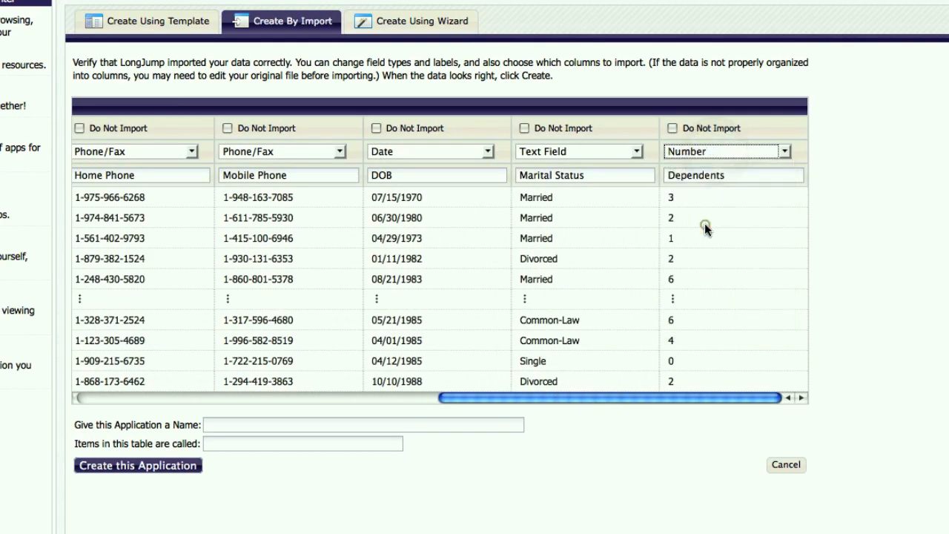
Name the application Application Tracking with table items called Applicants, then create and open it.
{"action": "left_click", "coordinate": [264, 431]}
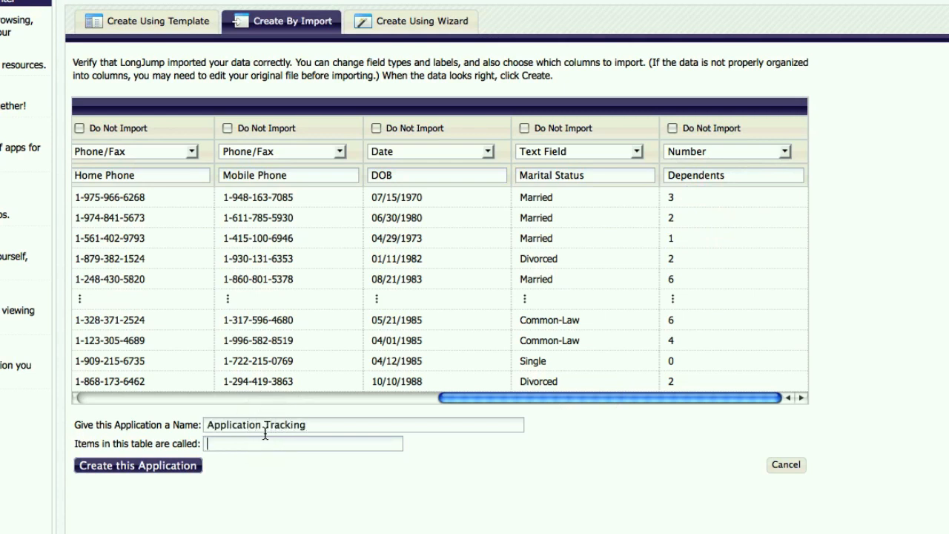
{"action": "type", "text": "Applicants"}
{"action": "left_click", "coordinate": [169, 465]}
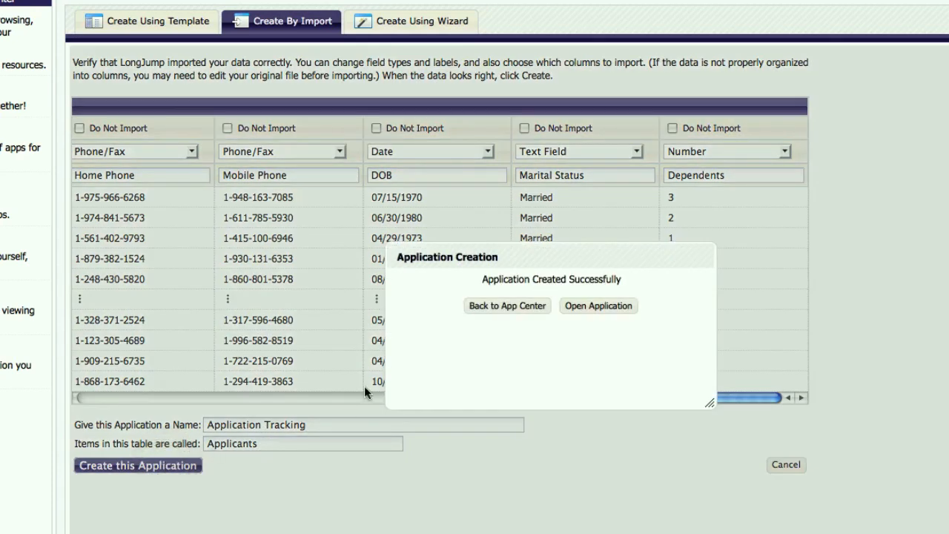
{"action": "left_click", "coordinate": [597, 306]}
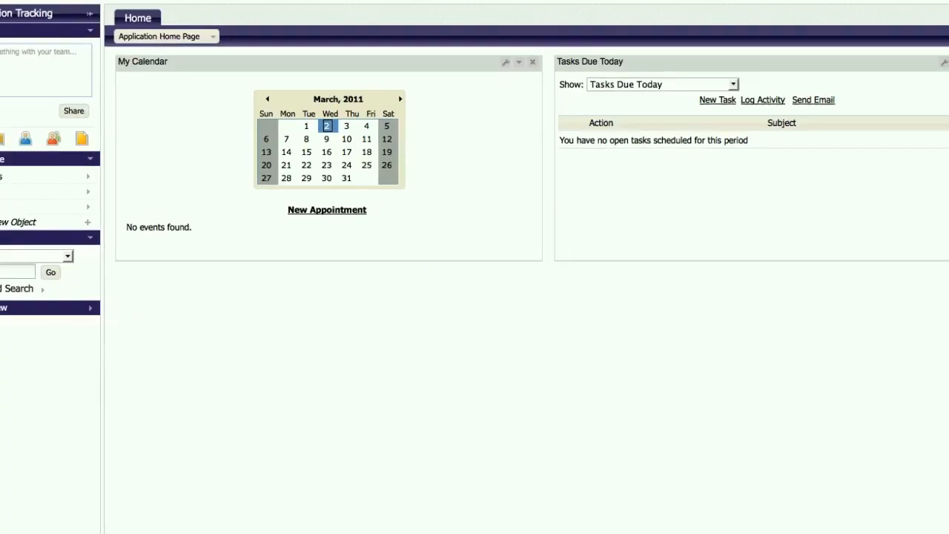
Open the Applicants records and view the details of the first listed applicant, including DOB, marital status and dependents.
{"action": "left_click", "coordinate": [31, 187]}
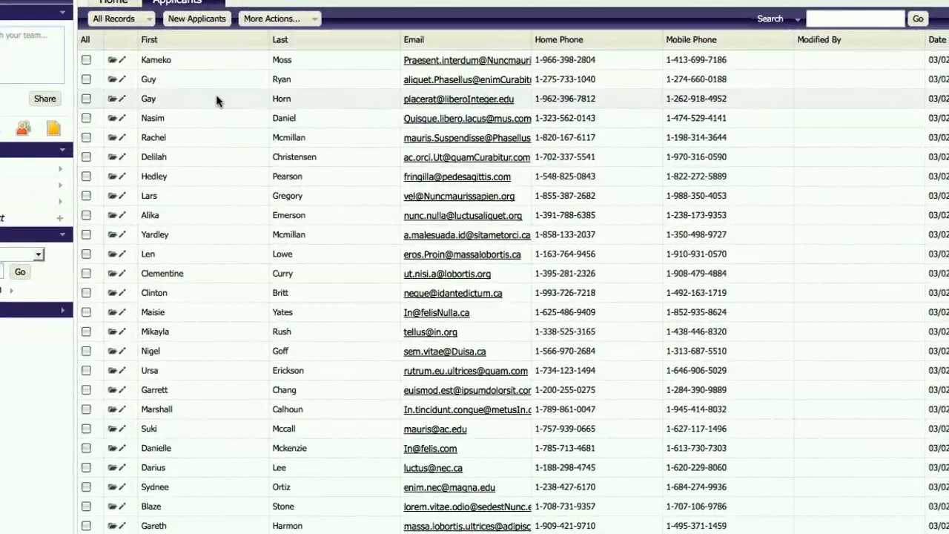
{"action": "left_click", "coordinate": [113, 61]}
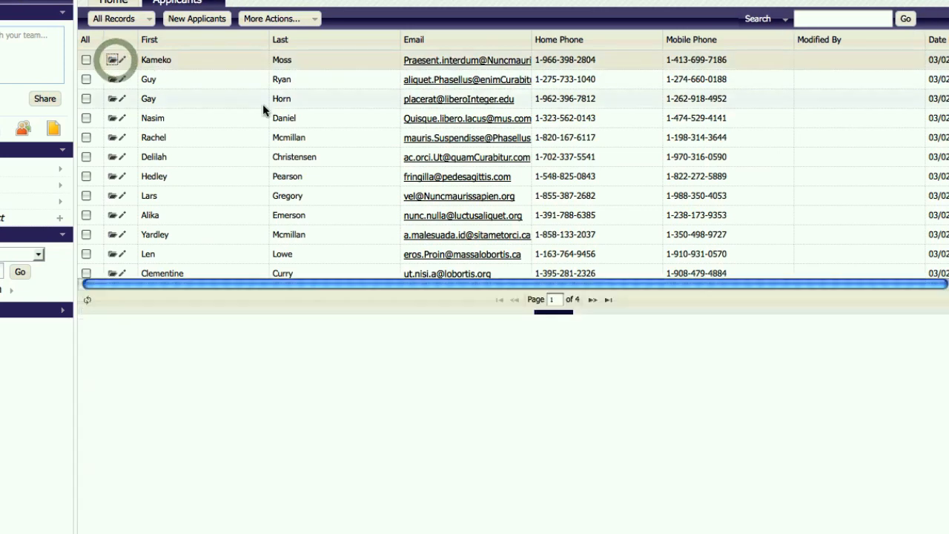
{"action": "scroll", "coordinate": [442, 393], "scroll_direction": "down", "scroll_amount": 2}
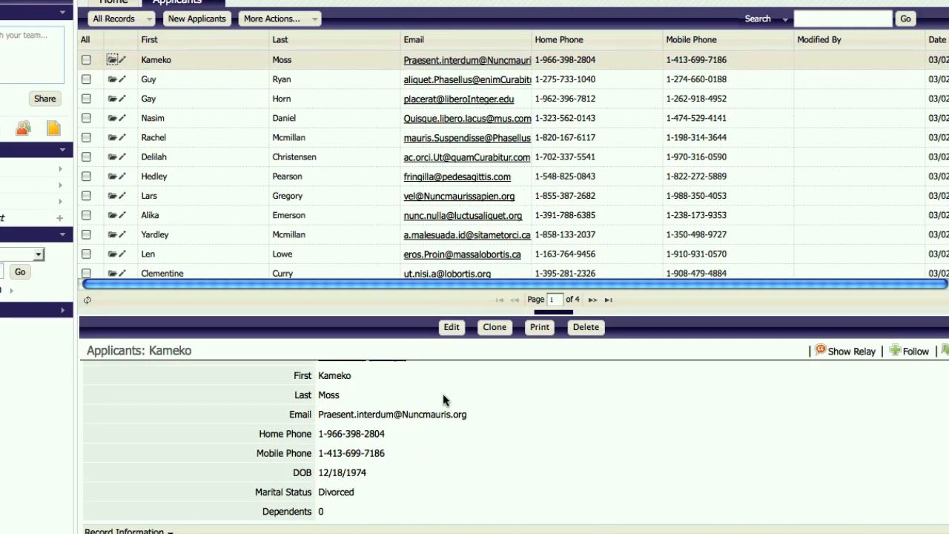
{"action": "key", "text": "Escape"}
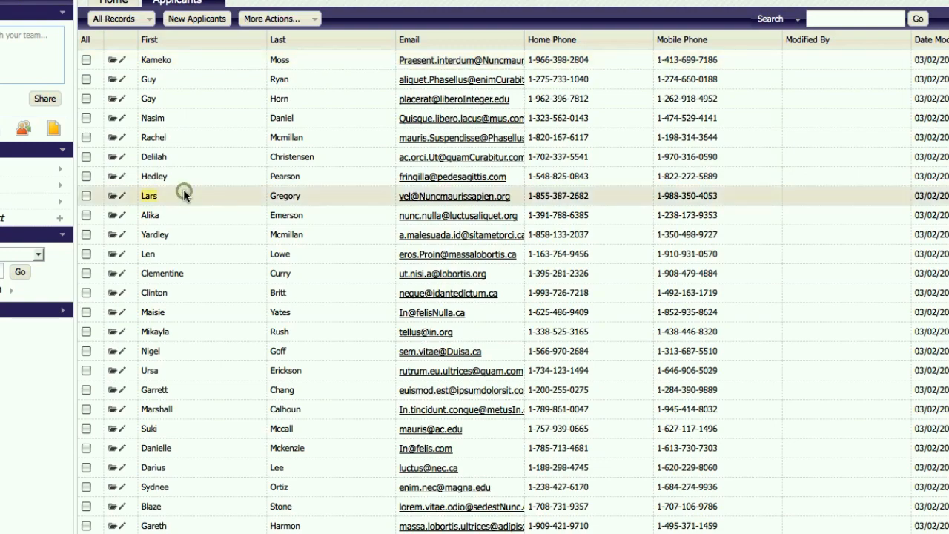
Append "on" to the first name of the eighth applicant directly in the record list and save it.
{"action": "left_click", "coordinate": [183, 192]}
{"action": "type", "text": "on"}
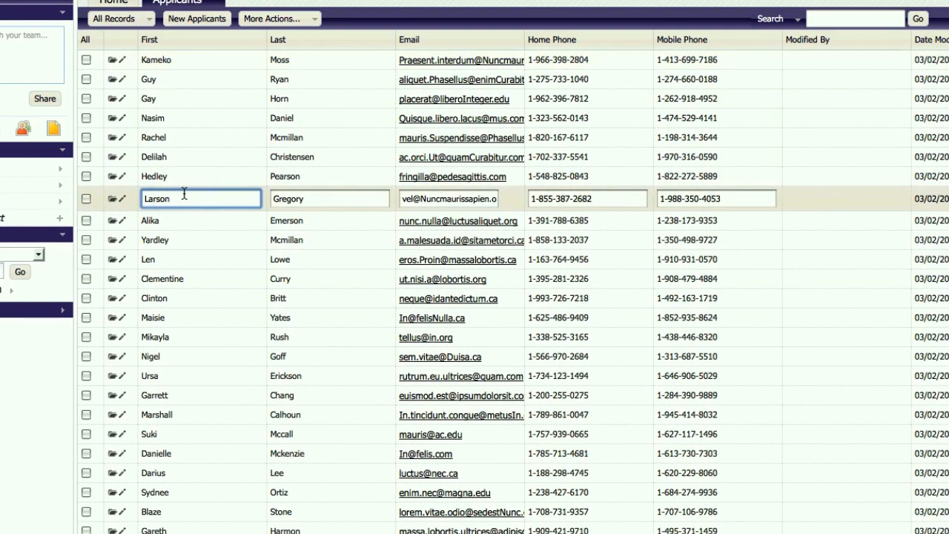
{"action": "key", "text": "Return"}
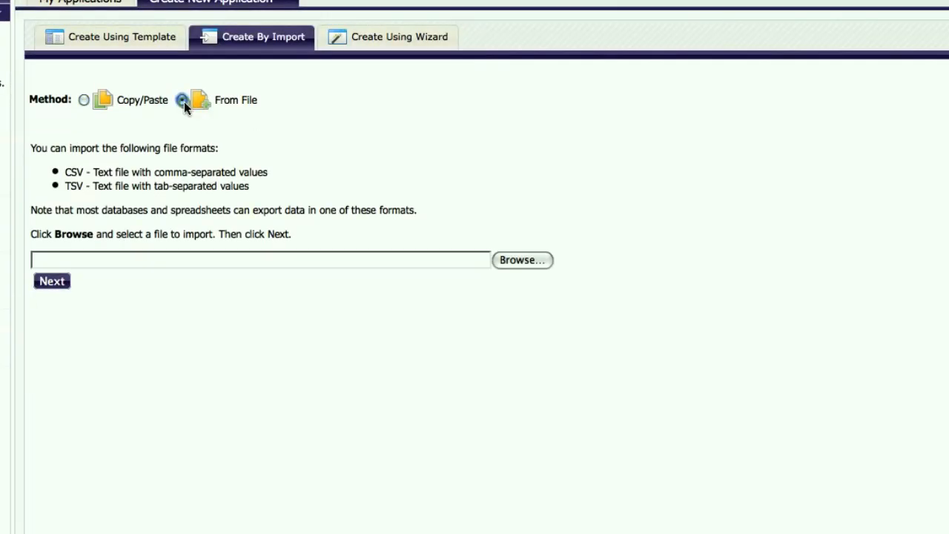
Choose Applicants.csv from the 093068c2 folder as the import file for a new application and proceed to the data verification.
{"action": "left_click", "coordinate": [182, 100]}
{"action": "left_click", "coordinate": [529, 258]}
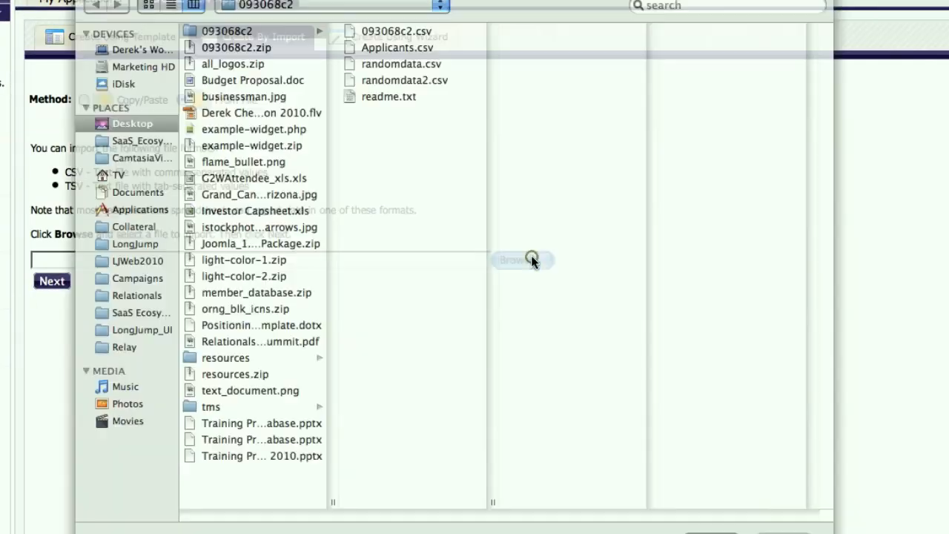
{"action": "double_click", "coordinate": [417, 49]}
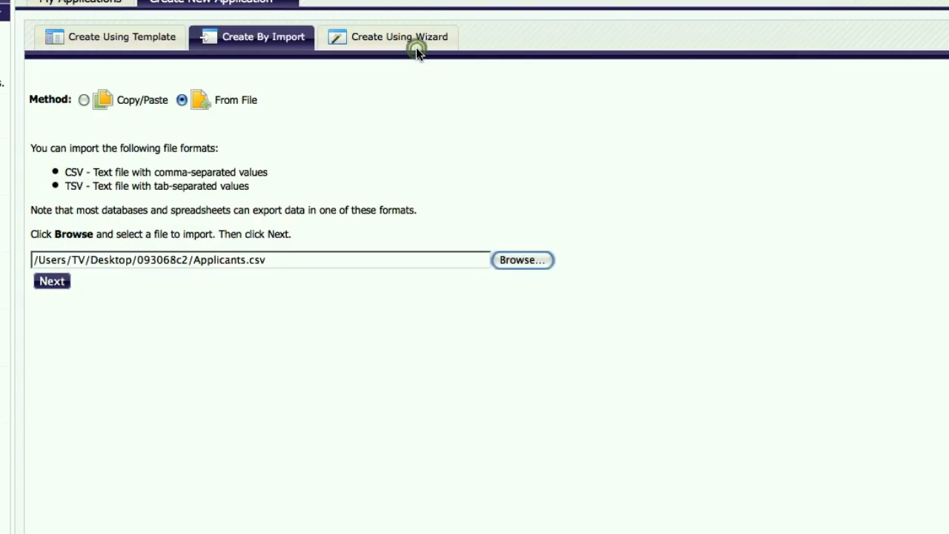
{"action": "left_click", "coordinate": [65, 283]}
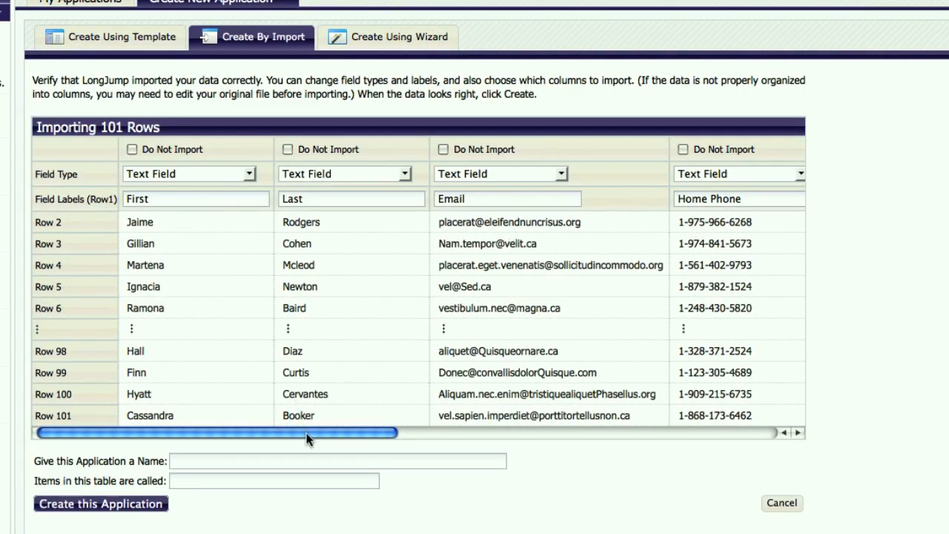
Set the file import's field types to Phone/Fax for both phone columns, Date for DOB and Number for Dependents.
{"action": "left_click_drag", "start_coordinate": [307, 439], "coordinate": [620, 433]}
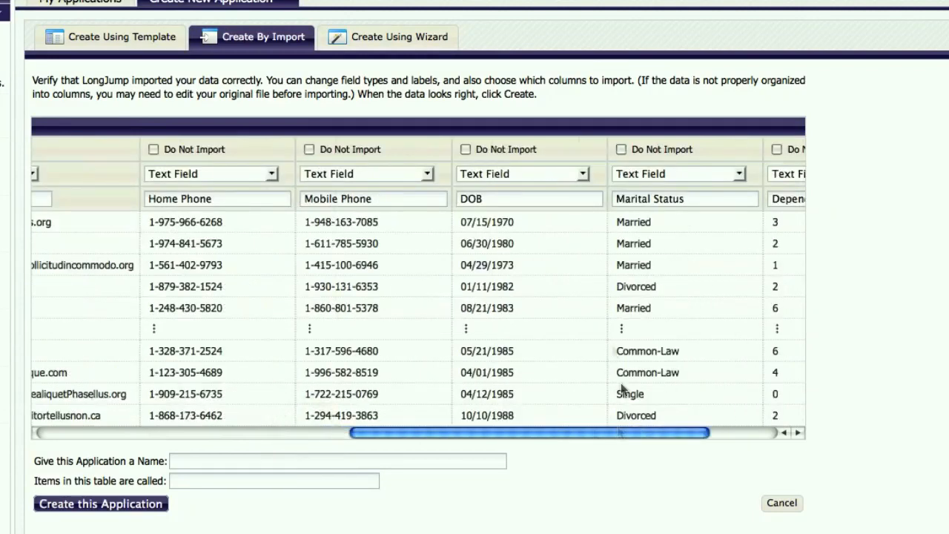
{"action": "left_click", "coordinate": [511, 174]}
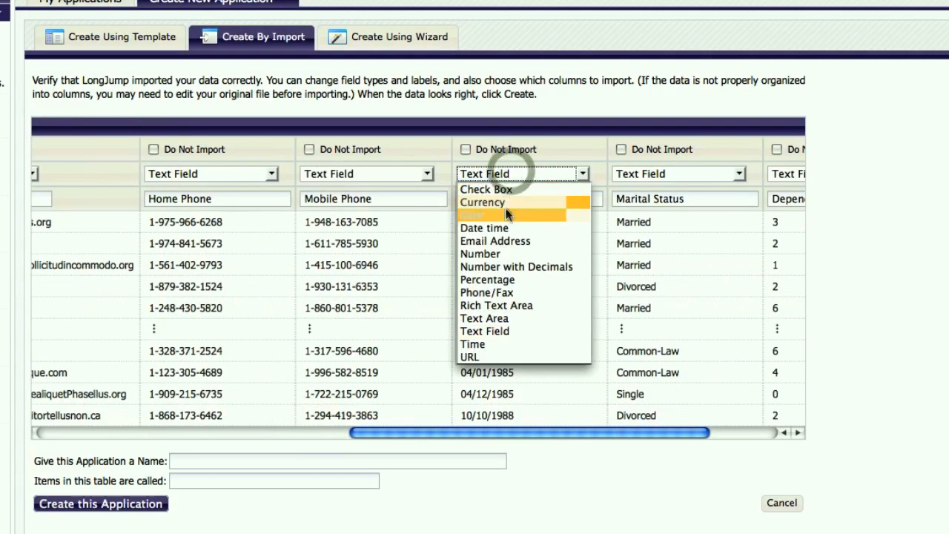
{"action": "left_click", "coordinate": [501, 215]}
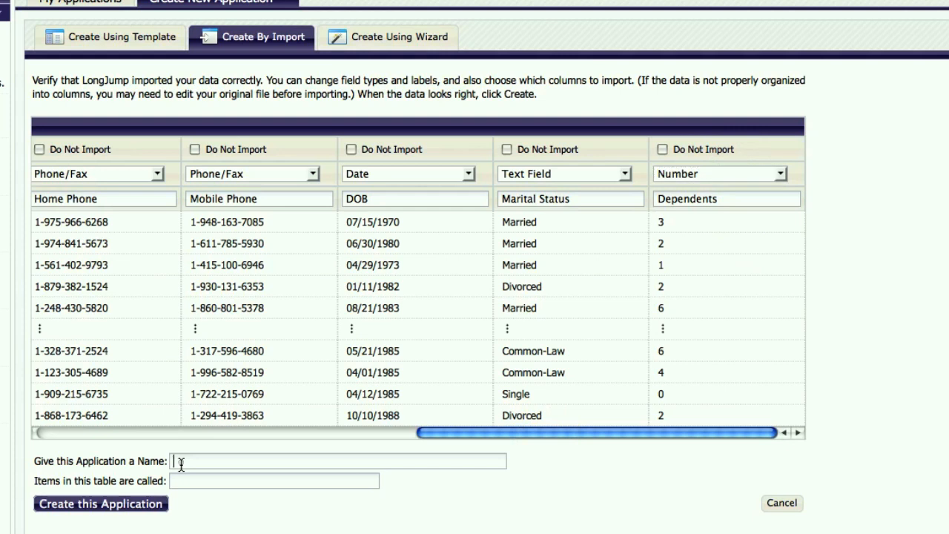
Name the application Applicant Tracking with table items called Applicants, then create and open it.
{"action": "left_click", "coordinate": [181, 461]}
{"action": "type", "text": "Applicant Tra"}
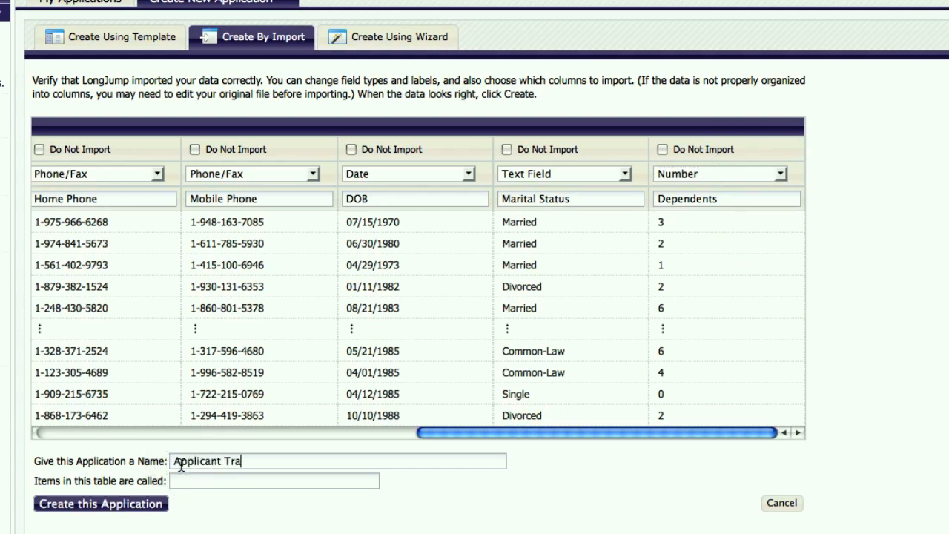
{"action": "type", "text": "ing"}
{"action": "type", "text": "App"}
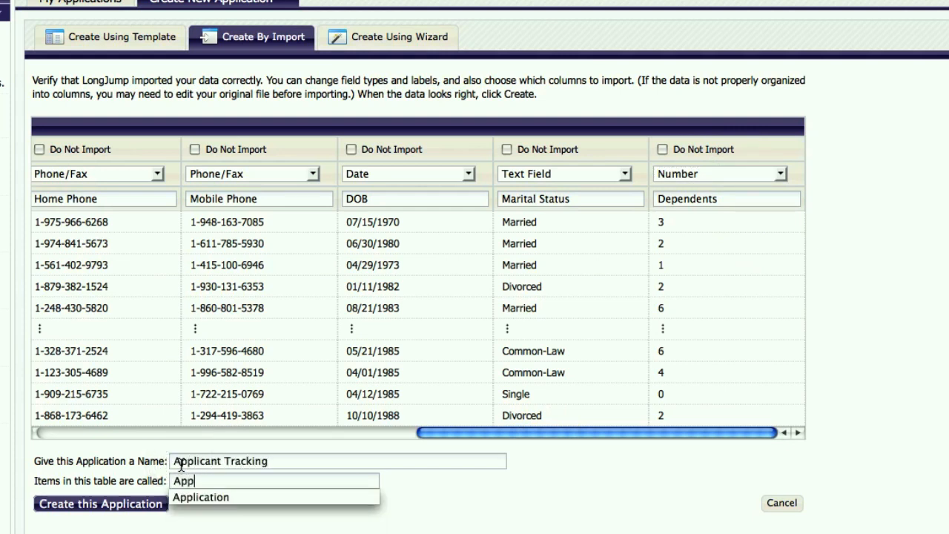
{"action": "type", "text": "licants"}
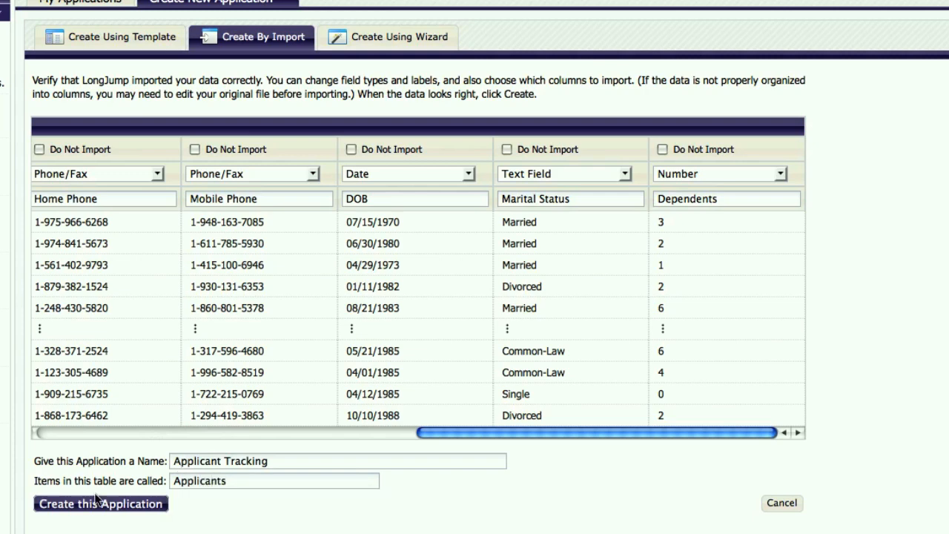
{"action": "left_click", "coordinate": [49, 505]}
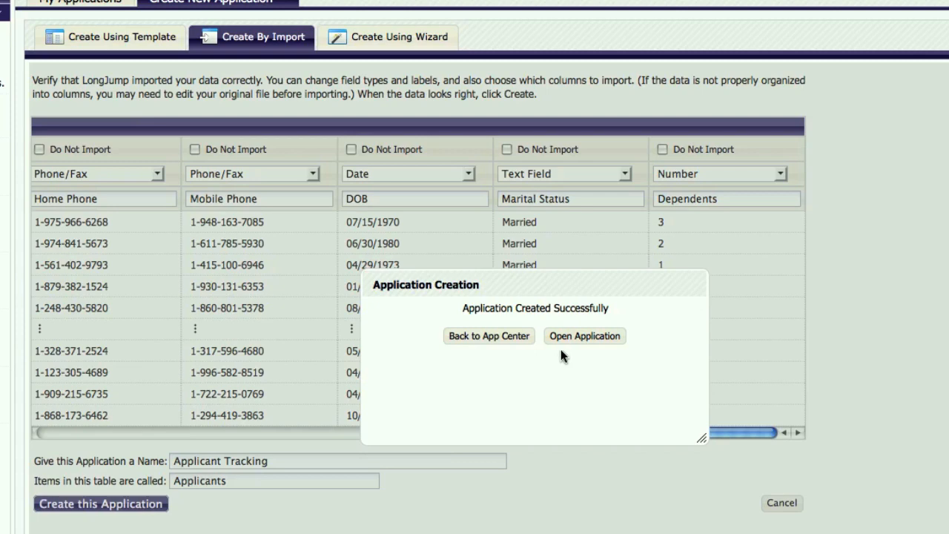
{"action": "left_click", "coordinate": [564, 346]}
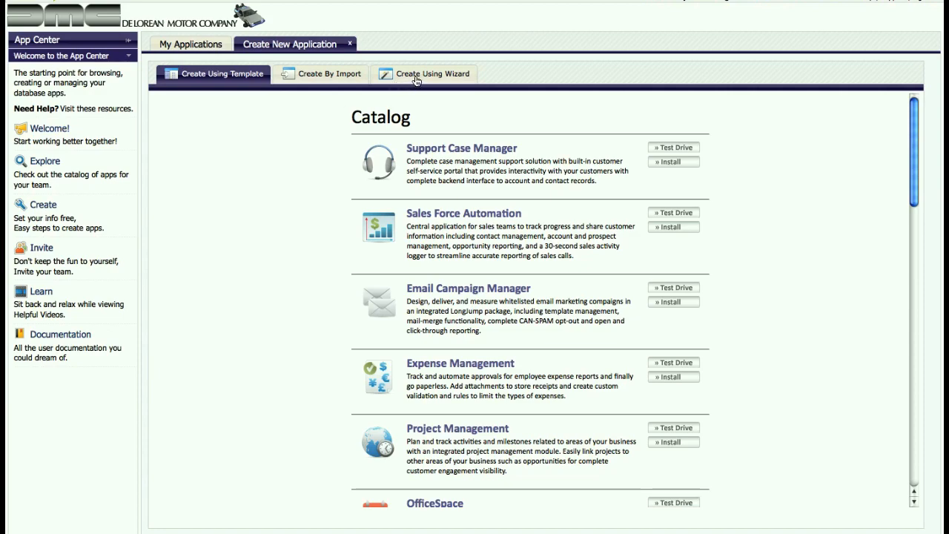
Start a new application with the creation wizard and name it Sports League.
{"action": "left_click", "coordinate": [416, 77]}
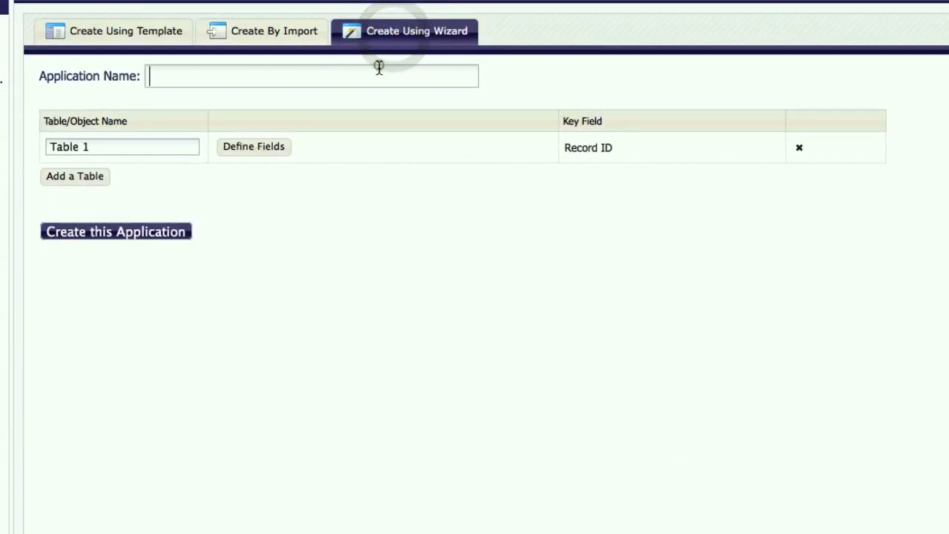
{"action": "left_click", "coordinate": [379, 69]}
{"action": "type", "text": "S"}
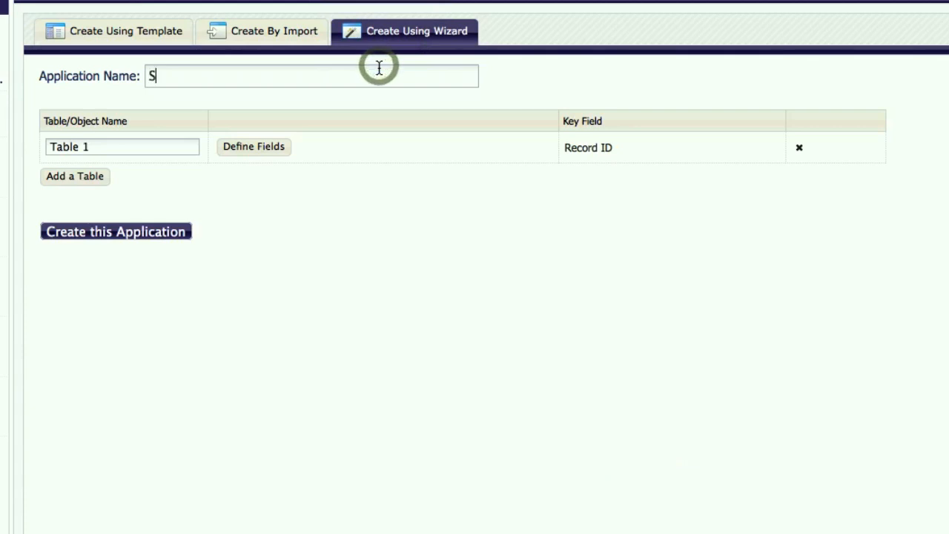
{"action": "type", "text": "ports League"}
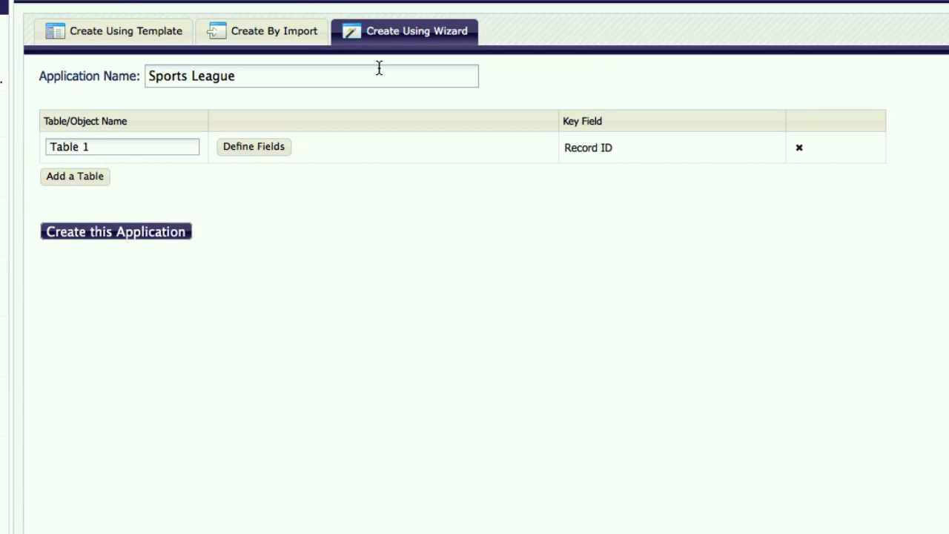
Name the first table Teams and add two more tables named Players and Tournaments.
{"action": "key", "text": "Tab"}
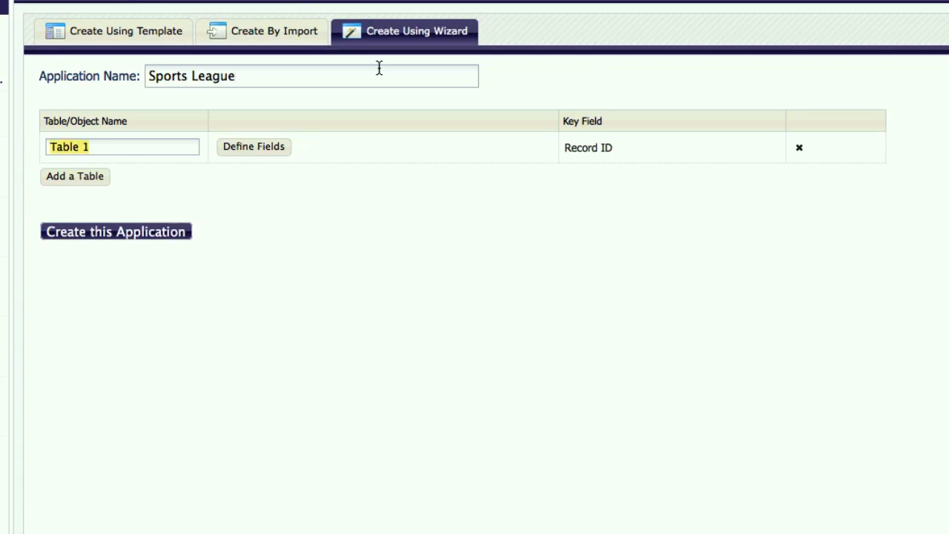
{"action": "type", "text": "Teams"}
{"action": "left_click", "coordinate": [77, 176]}
{"action": "triple_click", "coordinate": [79, 173]}
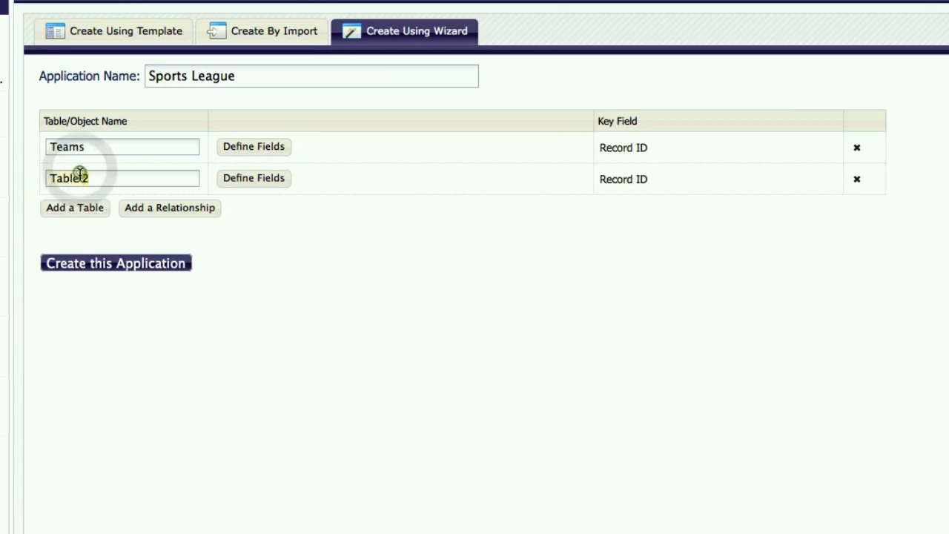
{"action": "type", "text": "Players"}
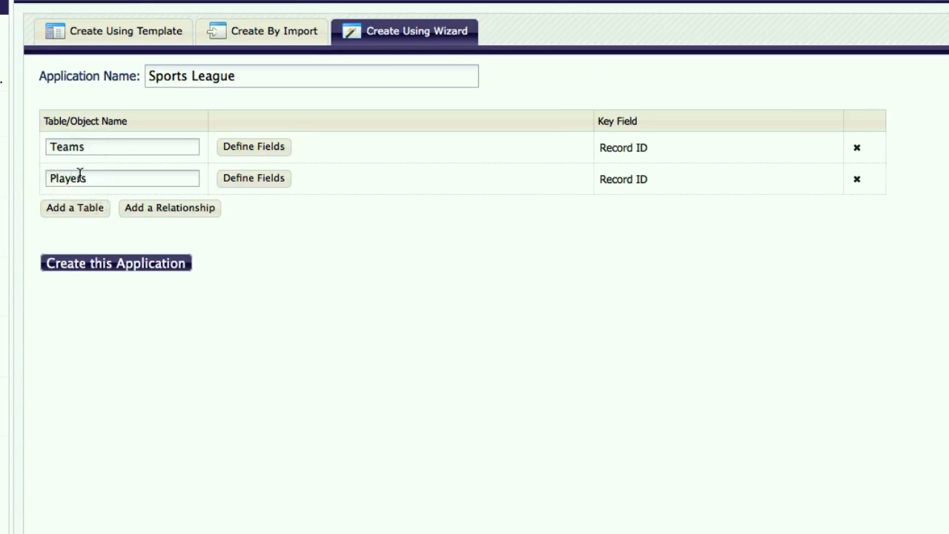
{"action": "left_click", "coordinate": [104, 207]}
{"action": "triple_click", "coordinate": [103, 205]}
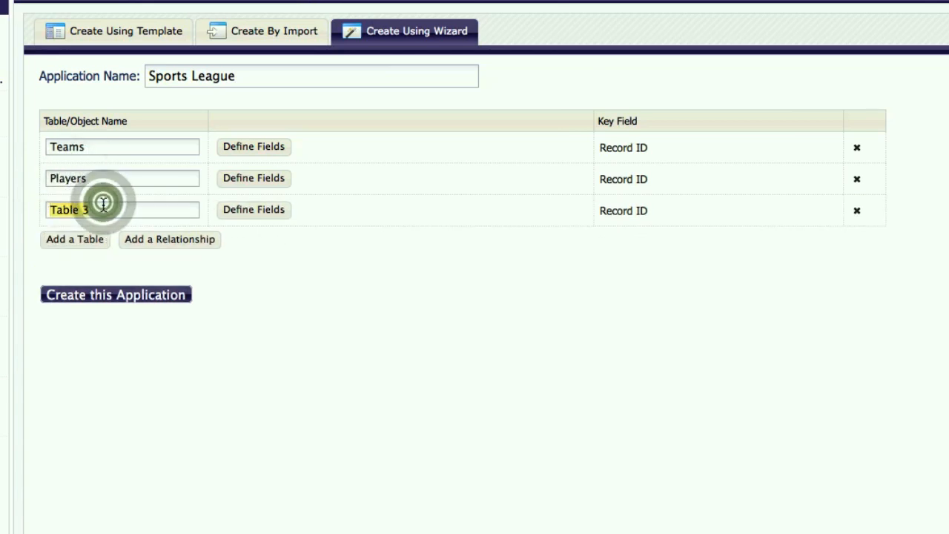
{"action": "type", "text": "Tournaments"}
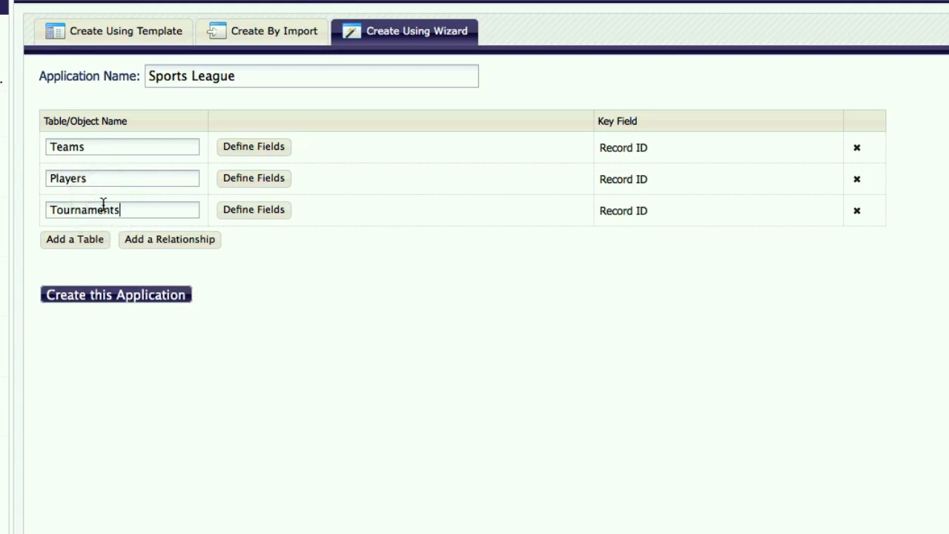
Define the Teams fields Name and Location as text fields and Logo as an Image Field, and save them.
{"action": "left_click", "coordinate": [273, 149]}
{"action": "left_click", "coordinate": [273, 148]}
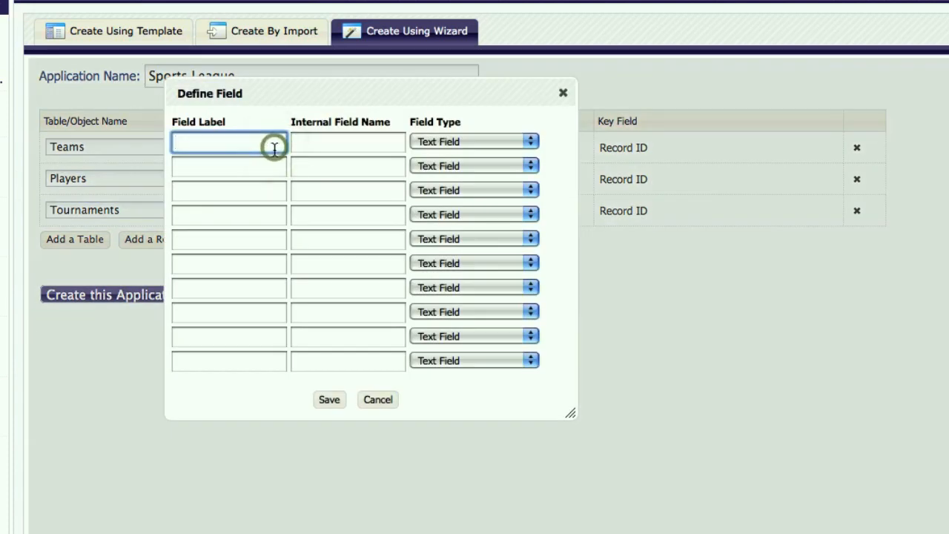
{"action": "type", "text": "Name"}
{"action": "key", "text": "Tab"}
{"action": "key", "text": "Tab"}
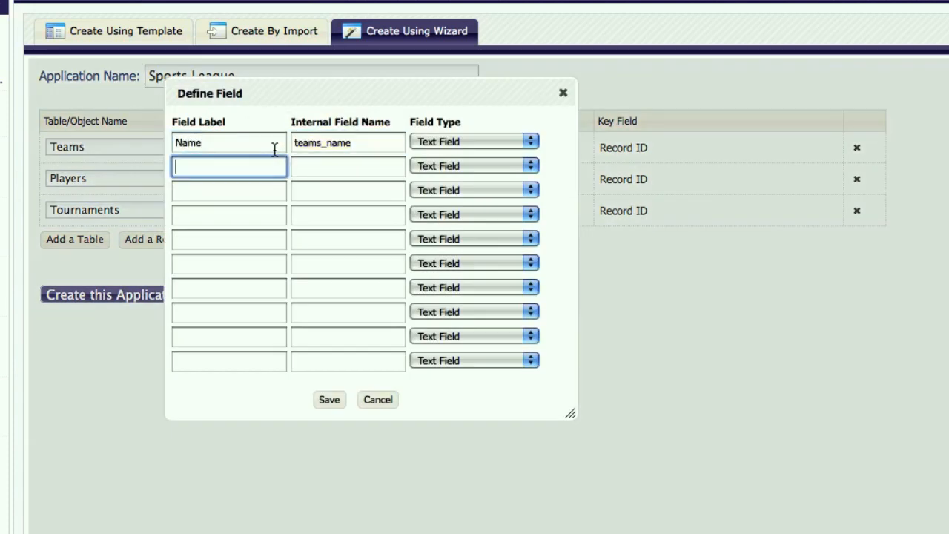
{"action": "type", "text": "Location"}
{"action": "key", "text": "Tab"}
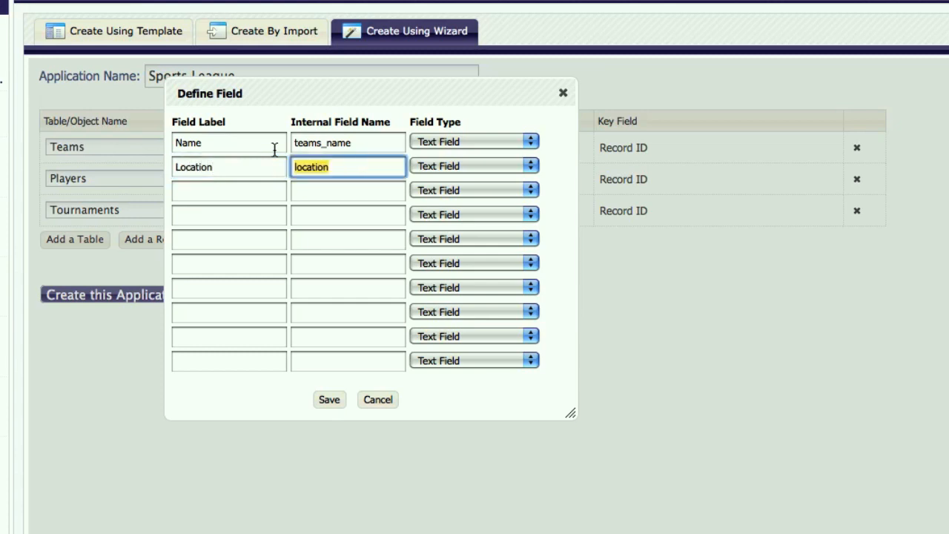
{"action": "key", "text": "Tab"}
{"action": "type", "text": "Logo"}
{"action": "key", "text": "Tab"}
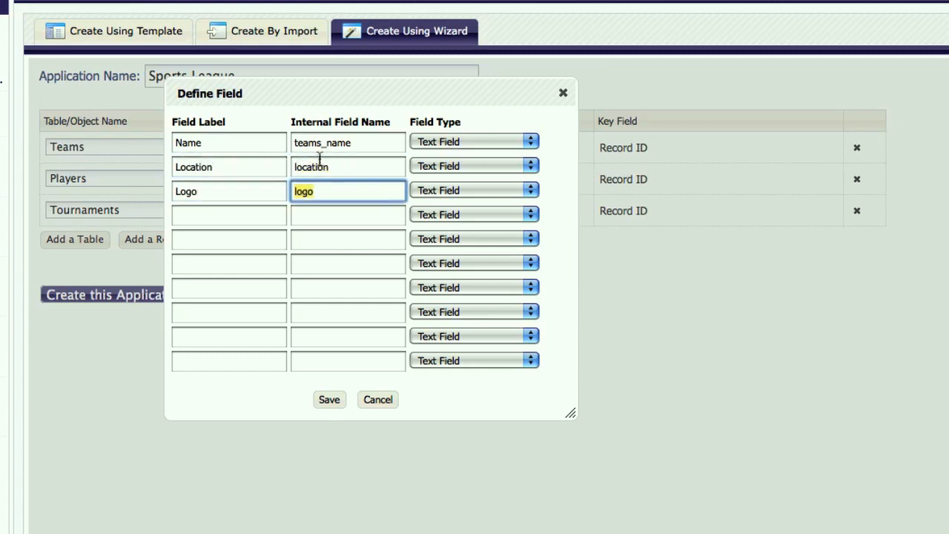
{"action": "left_click", "coordinate": [431, 191]}
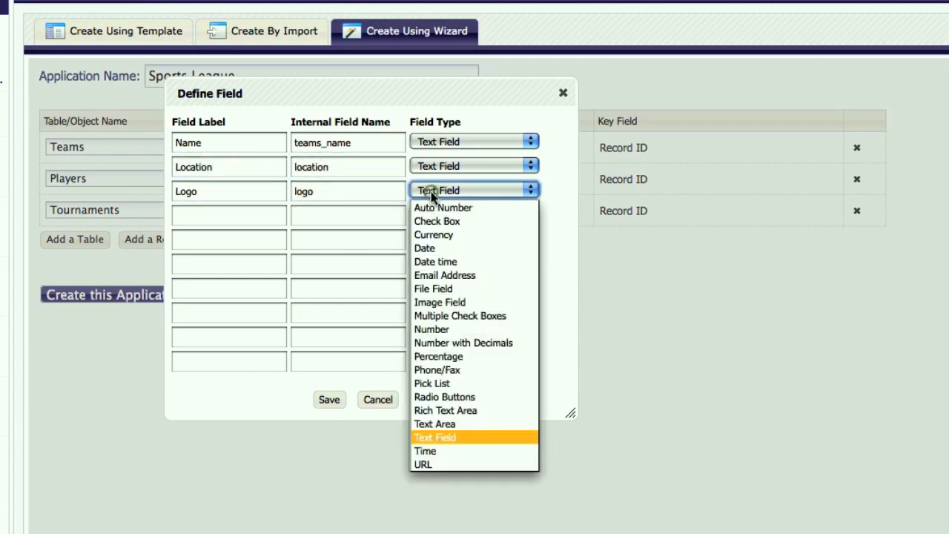
{"action": "left_click", "coordinate": [436, 299]}
{"action": "left_click", "coordinate": [330, 400]}
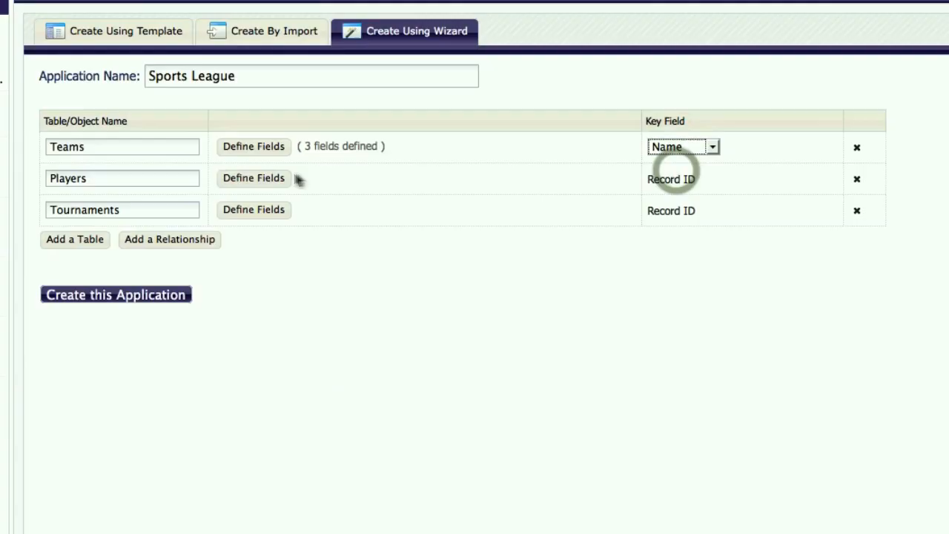
Enter First, Last, Photo and DOB as the field labels of the Players table.
{"action": "left_click", "coordinate": [288, 176]}
{"action": "left_click", "coordinate": [275, 144]}
{"action": "type", "text": "First"}
{"action": "key", "text": "Tab"}
{"action": "key", "text": "Tab"}
{"action": "key", "text": "Tab"}
{"action": "type", "text": "Last"}
{"action": "key", "text": "Tab"}
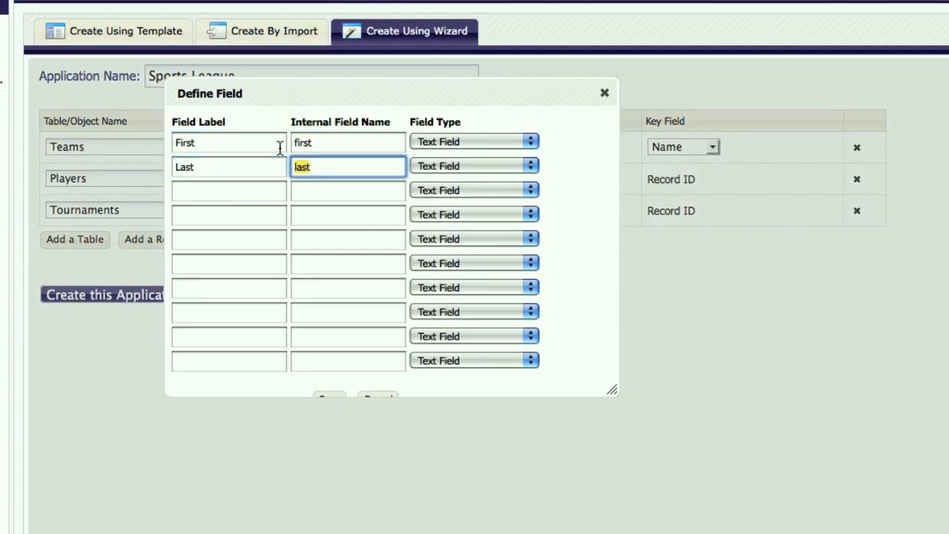
{"action": "key", "text": "Tab"}
{"action": "key", "text": "Tab"}
{"action": "type", "text": "Photo"}
{"action": "key", "text": "Tab"}
{"action": "key", "text": "Tab"}
{"action": "key", "text": "Tab"}
{"action": "type", "text": "DOB"}
Choose a field type for Photo, set DOB to Date, and save the Players fields.
{"action": "left_click", "coordinate": [464, 189]}
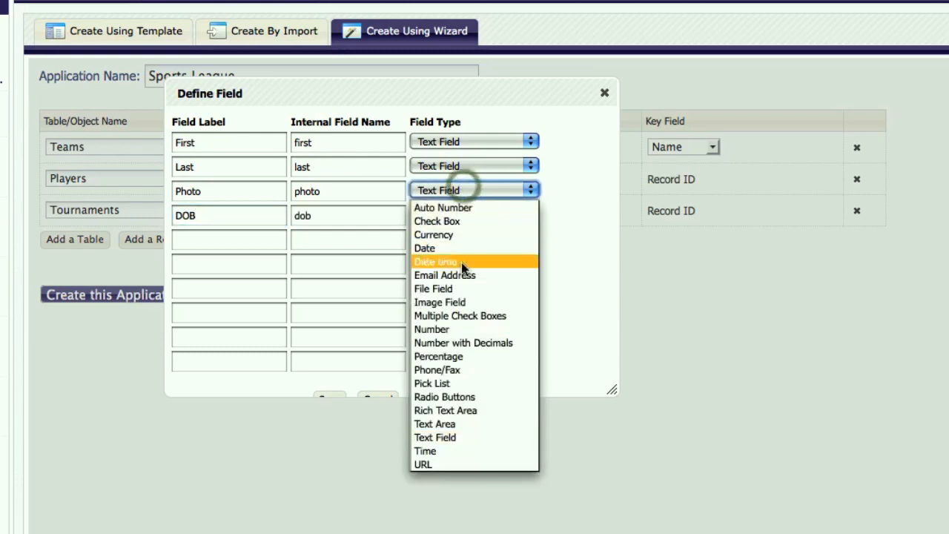
{"action": "left_click", "coordinate": [461, 263]}
{"action": "left_click", "coordinate": [470, 214]}
{"action": "left_click", "coordinate": [470, 270]}
{"action": "left_click", "coordinate": [331, 400]}
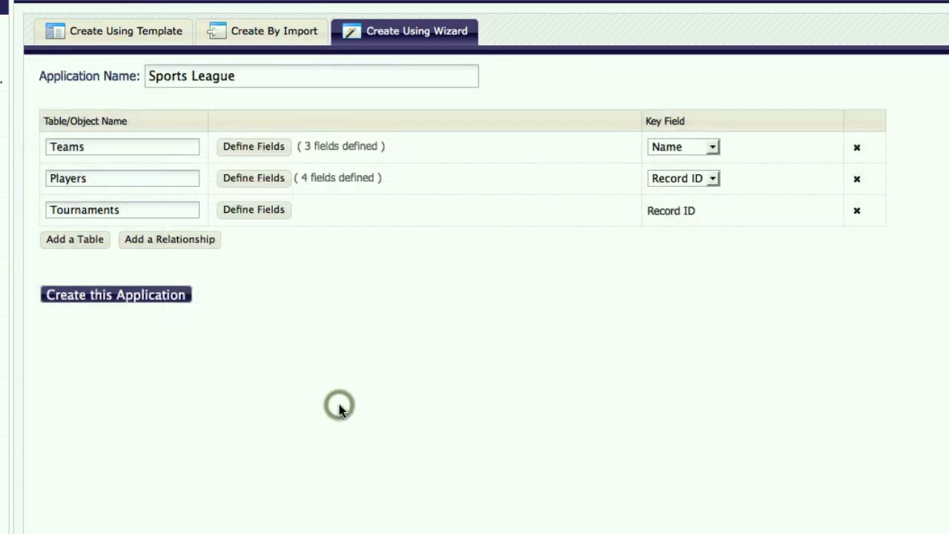
Enter Location, Start Date and End Date as the field labels of the Tournaments table.
{"action": "left_click", "coordinate": [267, 210]}
{"action": "left_click", "coordinate": [262, 140]}
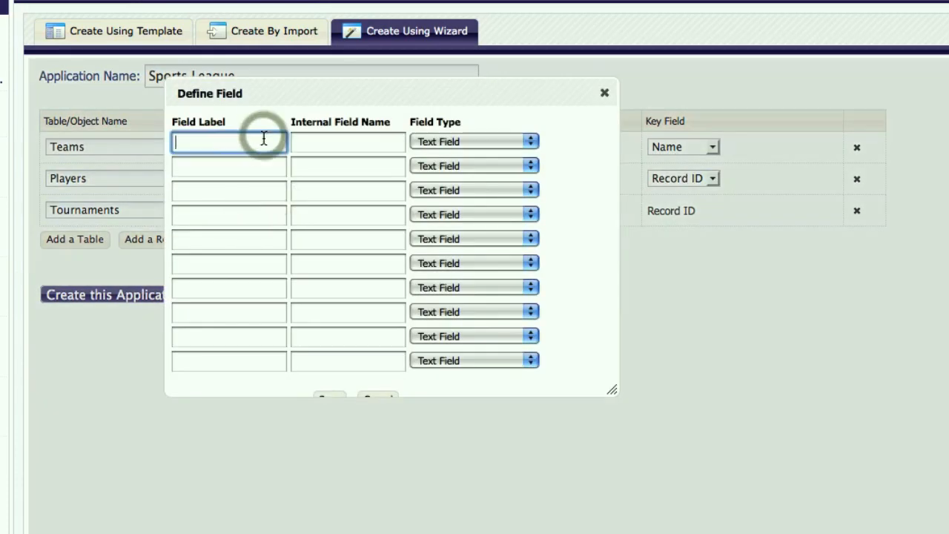
{"action": "type", "text": "Location"}
{"action": "key", "text": "Tab"}
{"action": "key", "text": "Tab"}
{"action": "key", "text": "Tab"}
{"action": "type", "text": "Start Date"}
{"action": "key", "text": "Tab"}
{"action": "key", "text": "Tab"}
{"action": "key", "text": "Tab"}
{"action": "type", "text": "End Date"}
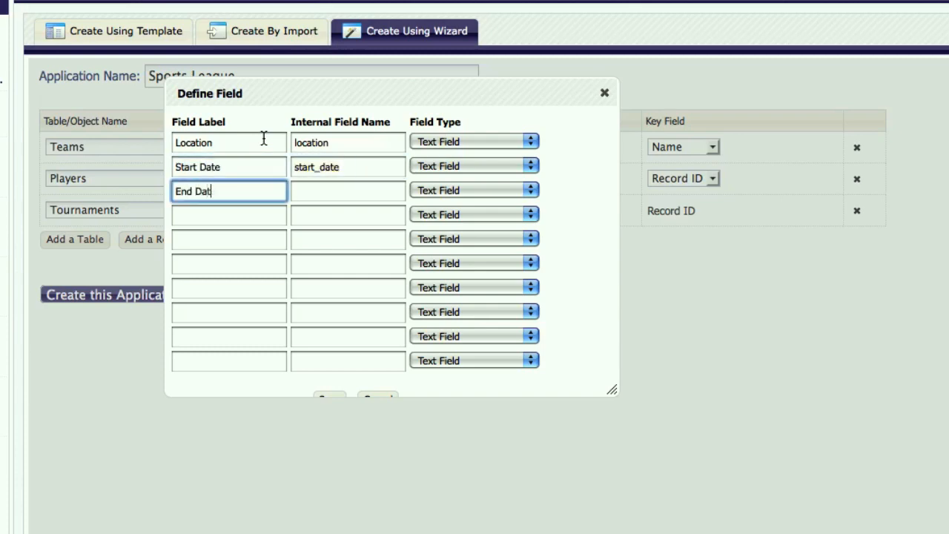
{"action": "key", "text": "Tab"}
Set the field type of Start Date and End Date to Date and save the Tournaments fields.
{"action": "left_click", "coordinate": [443, 164]}
{"action": "left_click", "coordinate": [438, 222]}
{"action": "left_click", "coordinate": [449, 190]}
{"action": "left_click", "coordinate": [436, 249]}
{"action": "left_click", "coordinate": [330, 399]}
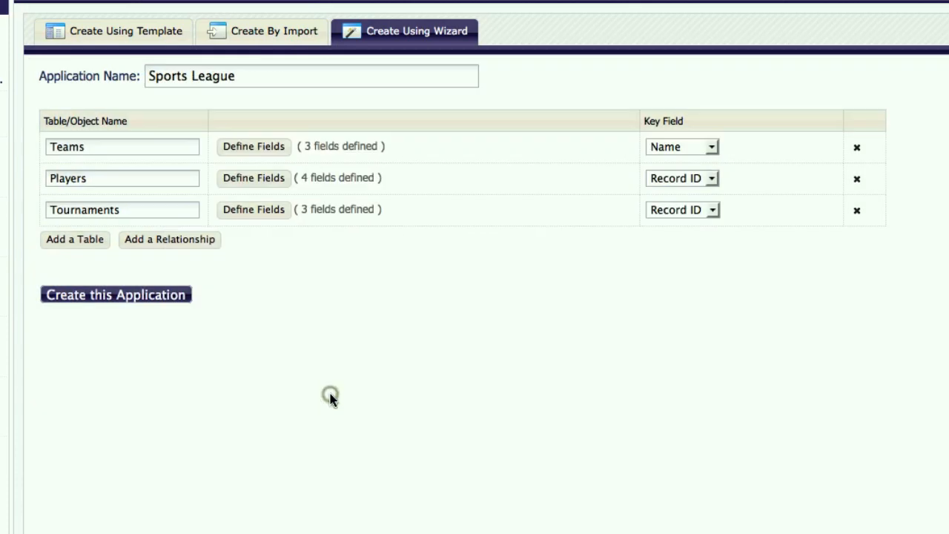
Set the key field to Name for Teams and to Location for Tournaments.
{"action": "left_click", "coordinate": [677, 139]}
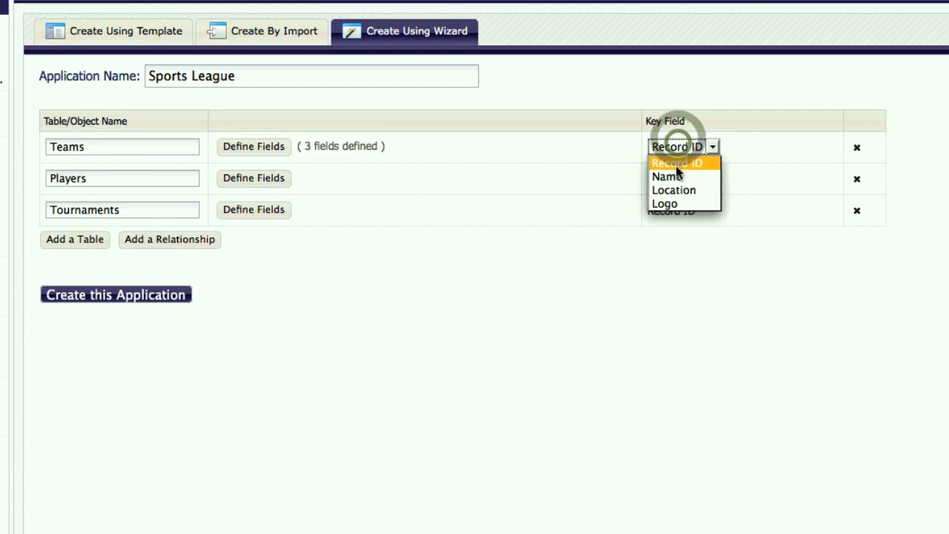
{"action": "left_click", "coordinate": [677, 176]}
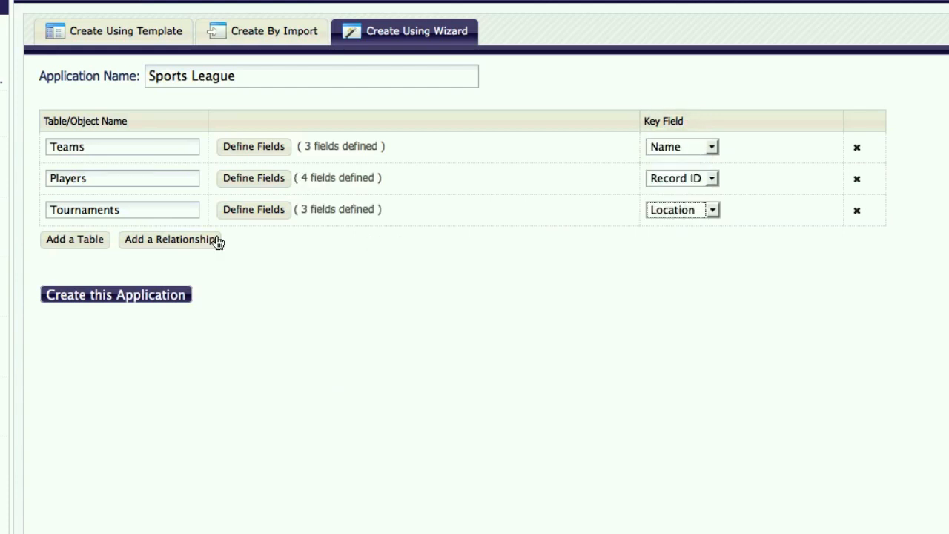
Add a relationship between the Teams and Players tables.
{"action": "left_click", "coordinate": [215, 239]}
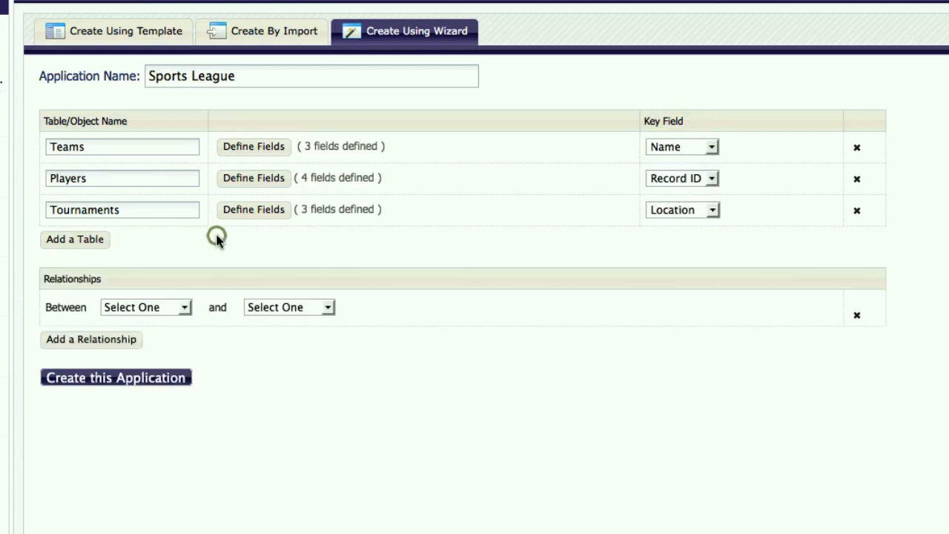
{"action": "left_click", "coordinate": [163, 306]}
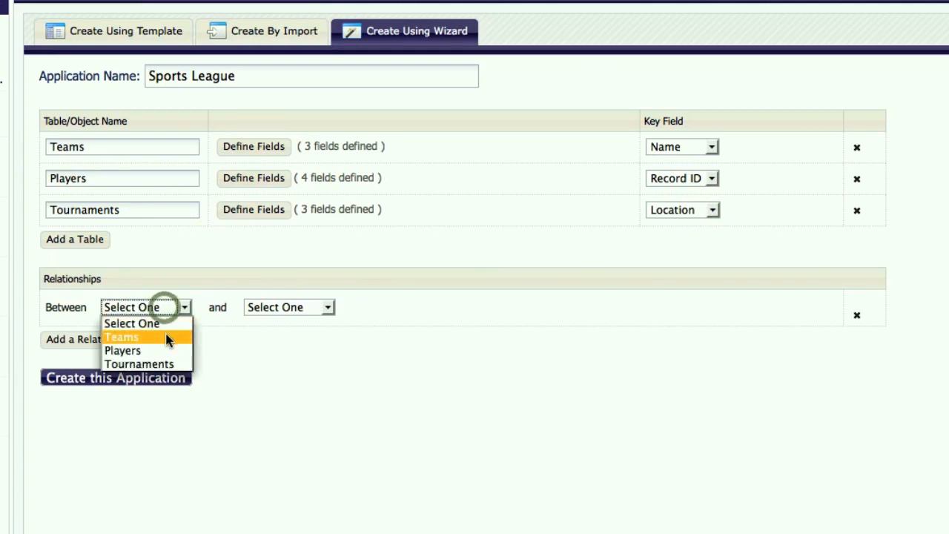
{"action": "left_click", "coordinate": [166, 336]}
{"action": "left_click", "coordinate": [315, 306]}
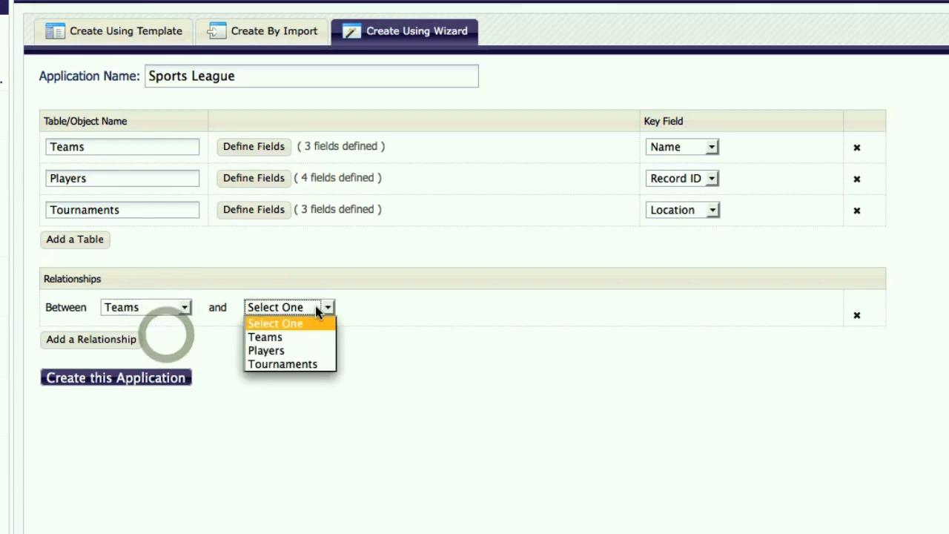
{"action": "left_click", "coordinate": [317, 351]}
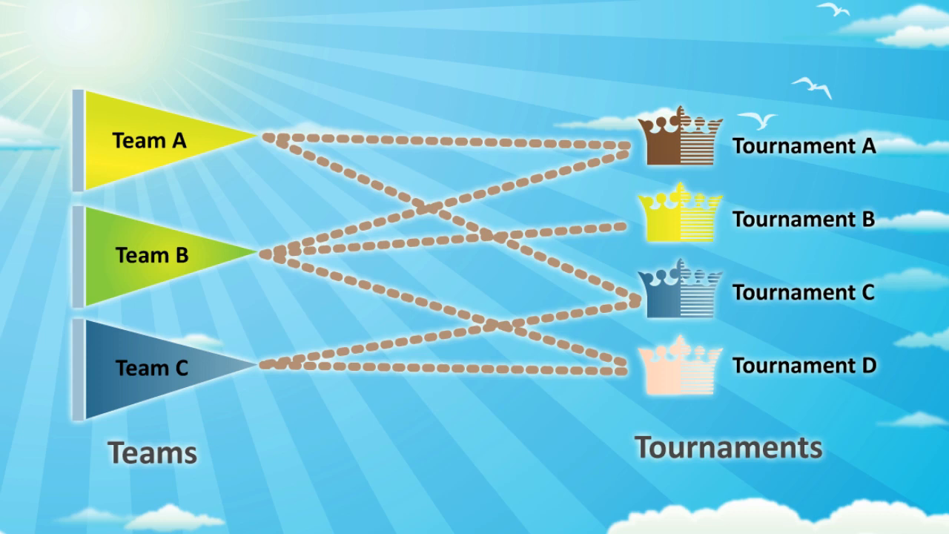
Create the Sports League application from the wizard definition and open it.
{"action": "left_click", "coordinate": [191, 509]}
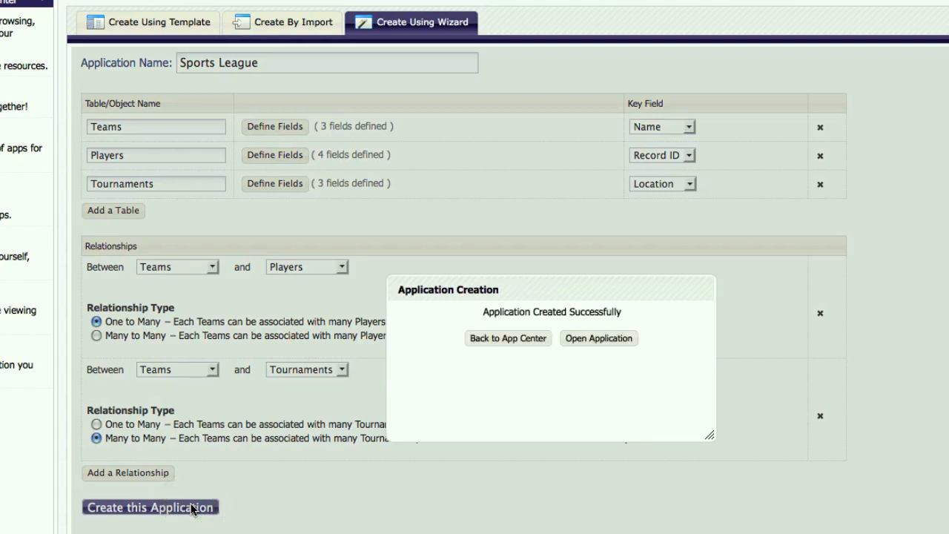
{"action": "left_click", "coordinate": [607, 338]}
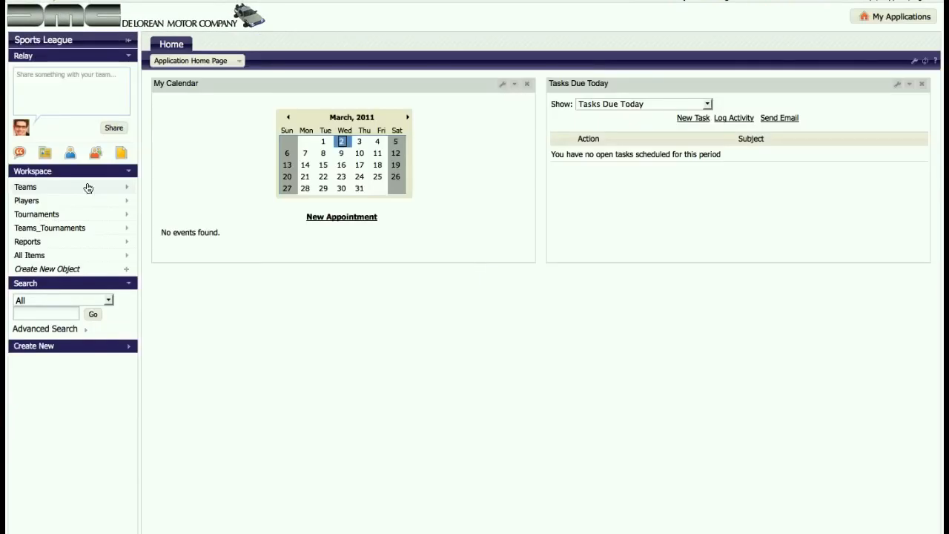
Start a new Teams record with the name Lobos and the location Los Angeles.
{"action": "left_click", "coordinate": [87, 188]}
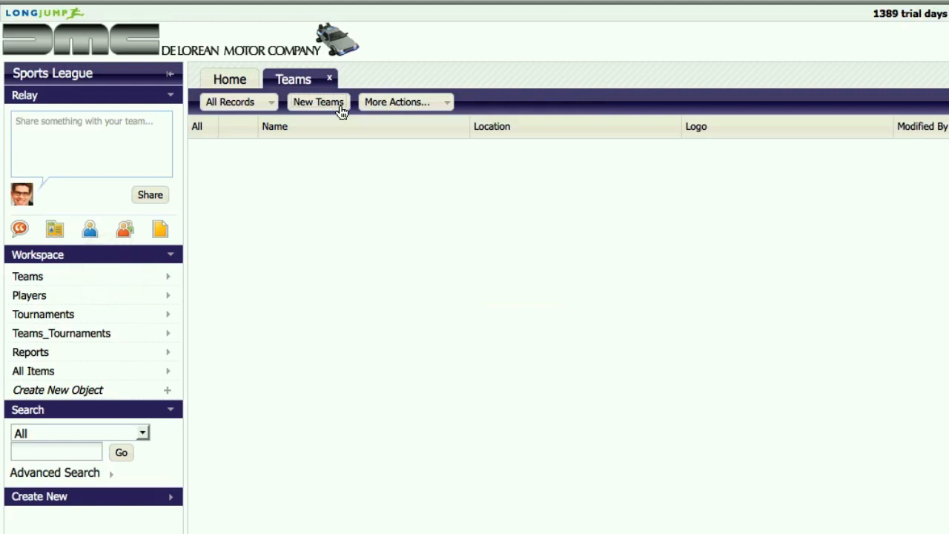
{"action": "left_click", "coordinate": [341, 108]}
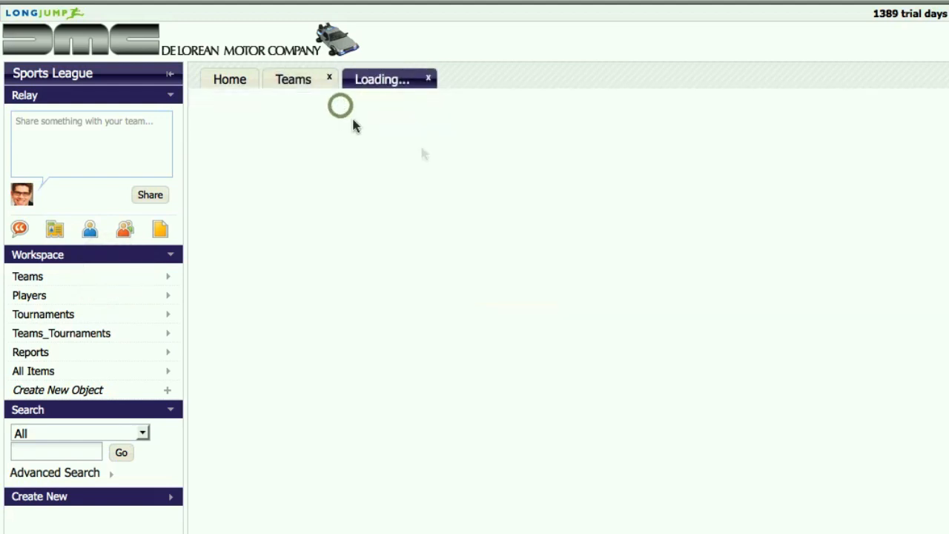
{"action": "left_click", "coordinate": [531, 175]}
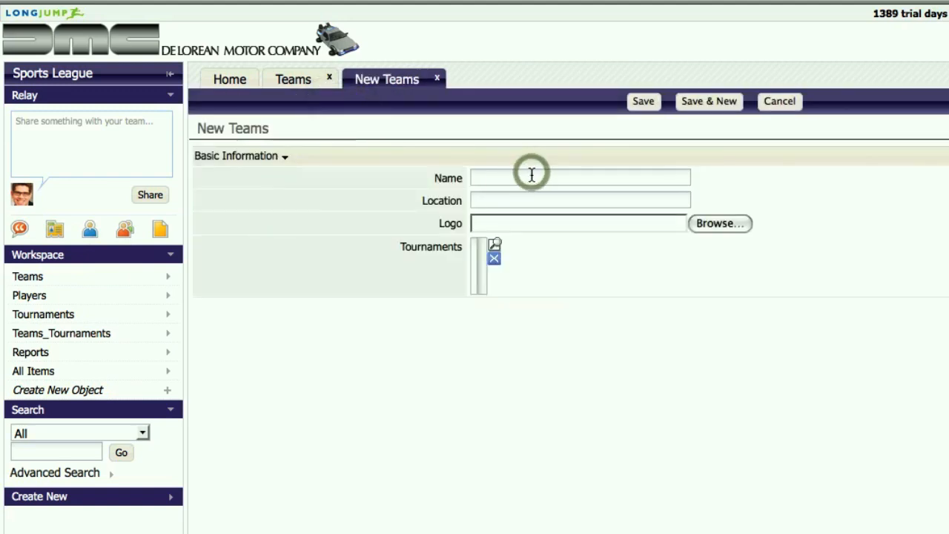
{"action": "type", "text": "Lobos"}
{"action": "key", "text": "Tab"}
{"action": "type", "text": "L"}
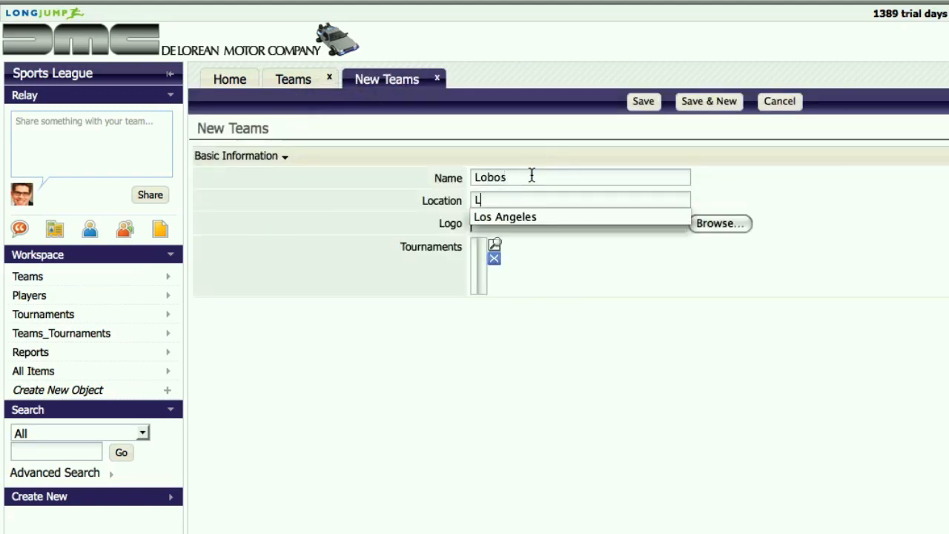
{"action": "key", "text": "Down"}
{"action": "key", "text": "Return"}
Attach LSA-Logo.gif from the fake logos folder as the team's logo and save the record.
{"action": "left_click", "coordinate": [712, 222]}
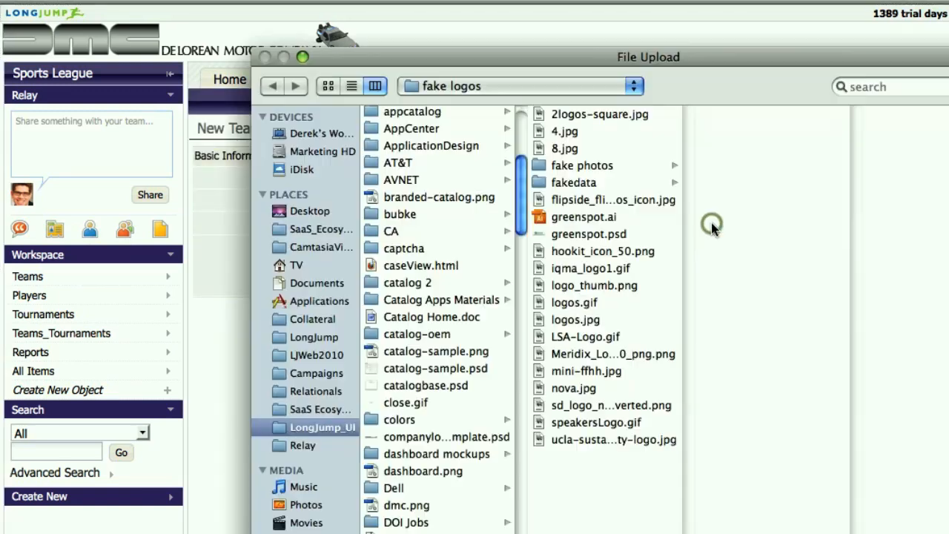
{"action": "double_click", "coordinate": [586, 337]}
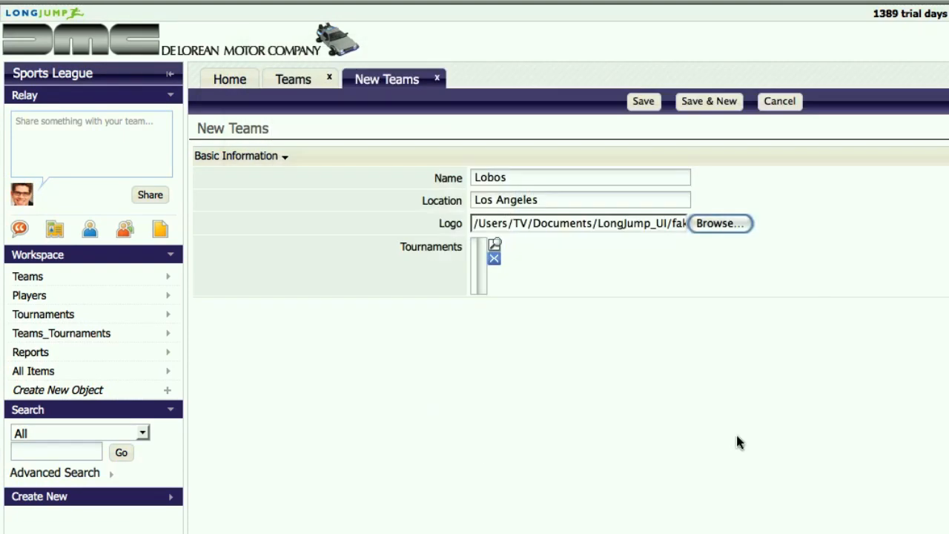
{"action": "left_click", "coordinate": [642, 101]}
{"action": "scroll", "coordinate": [583, 67], "scroll_direction": "down", "scroll_amount": 5}
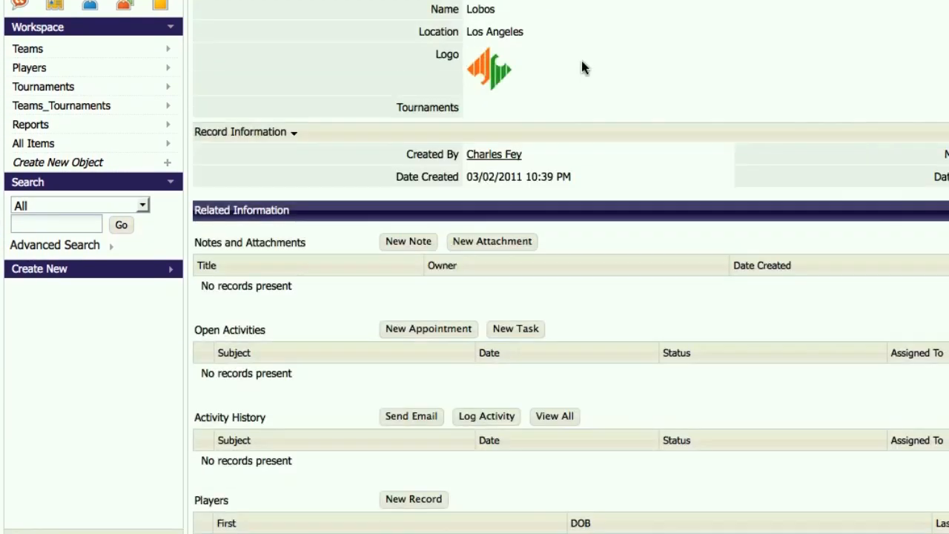
Start a new Players record related to the Lobos team and enter the player's first and last name.
{"action": "scroll", "coordinate": [463, 421], "scroll_direction": "down", "scroll_amount": 2}
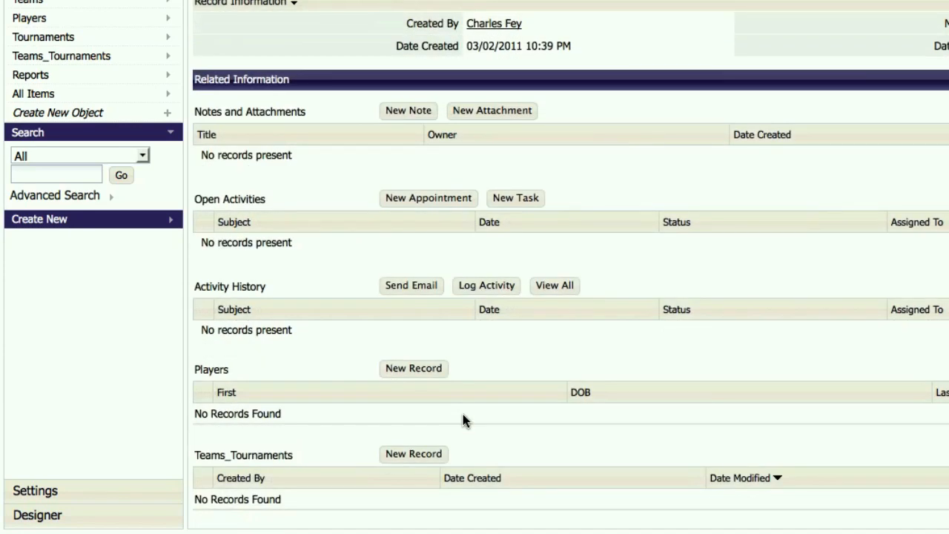
{"action": "left_click", "coordinate": [428, 376]}
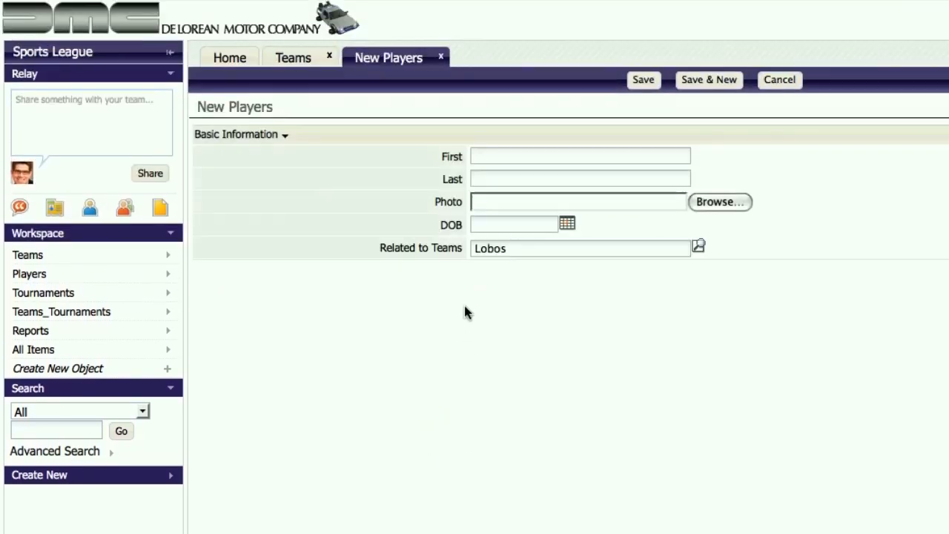
{"action": "left_click", "coordinate": [504, 156]}
{"action": "type", "text": "Jon"}
{"action": "key", "text": "Tab"}
{"action": "type", "text": "S"}
{"action": "key", "text": "Down"}
{"action": "key", "text": "Return"}
Attach a JPG portrait from the fake photos folder as the player's photo.
{"action": "left_click", "coordinate": [716, 202]}
{"action": "left_click", "coordinate": [652, 144]}
{"action": "double_click", "coordinate": [743, 126]}
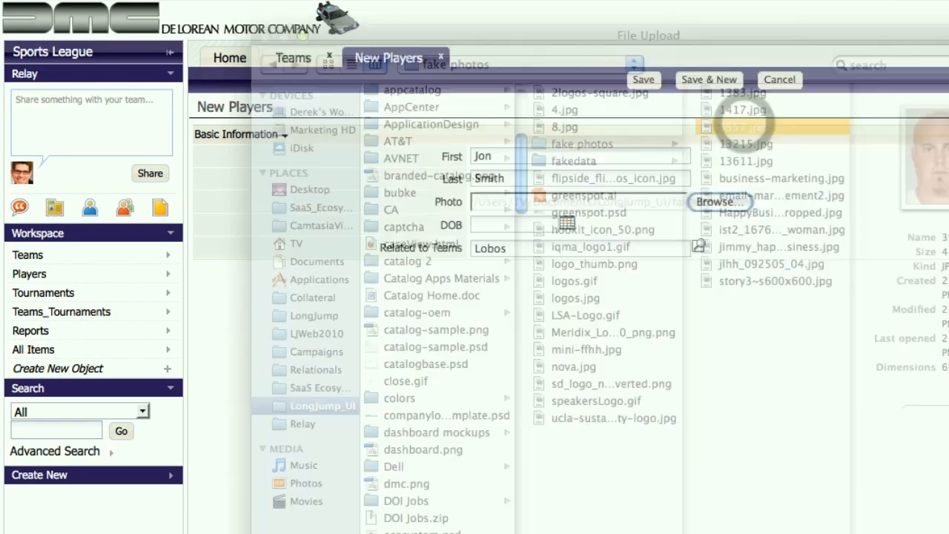
Enter the player's date of birth and save the player record.
{"action": "left_click", "coordinate": [547, 225]}
{"action": "type", "text": "1/2/19"}
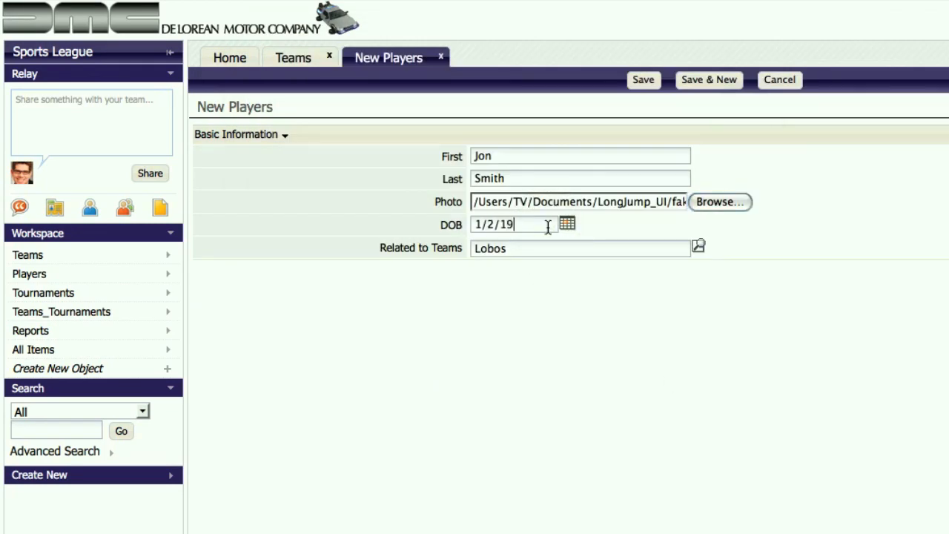
{"action": "type", "text": "85"}
{"action": "left_click", "coordinate": [640, 84]}
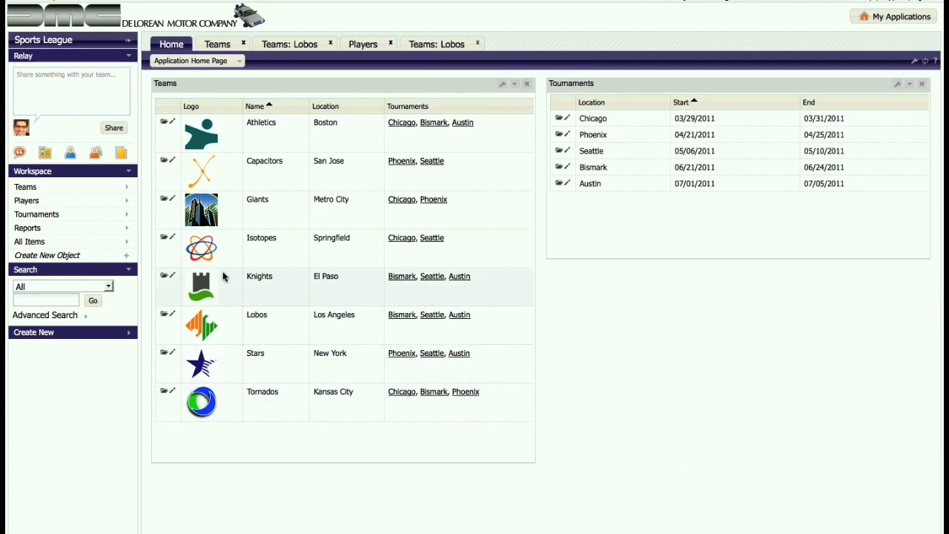
Leave the Sports League application and return to the App Center's list of applications.
{"action": "left_click", "coordinate": [77, 43]}
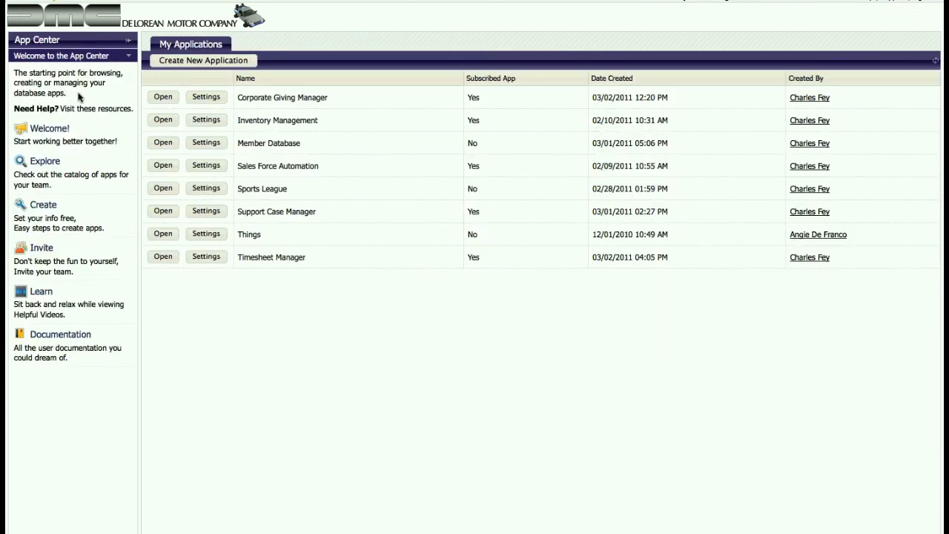